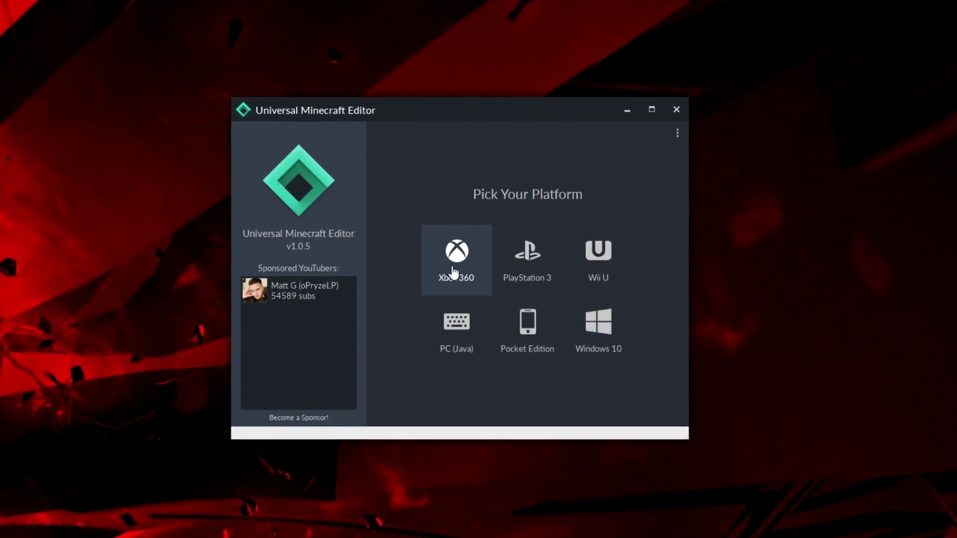
# Step: Choose Xbox 360 as the platform and open the Adventurecraft world from the world list
pyautogui.click(453, 270)
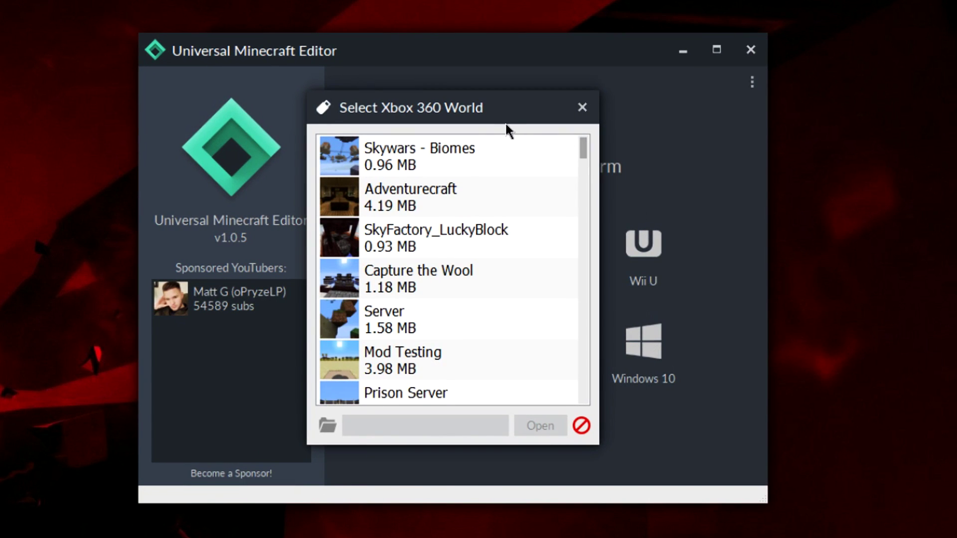
pyautogui.scroll(-3, 434, 166)
pyautogui.scroll(-10, 443, 215)
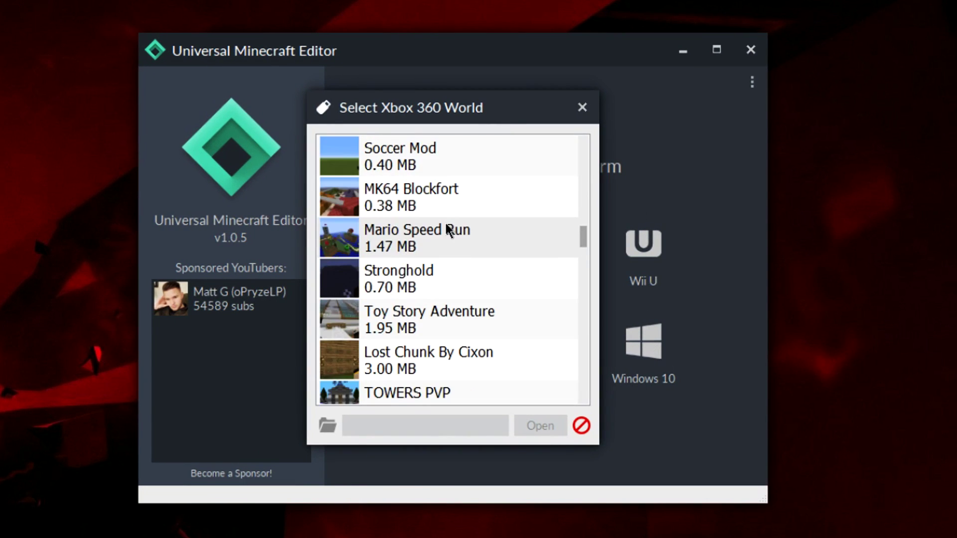
pyautogui.scroll(2, 444, 232)
pyautogui.scroll(8, 443, 239)
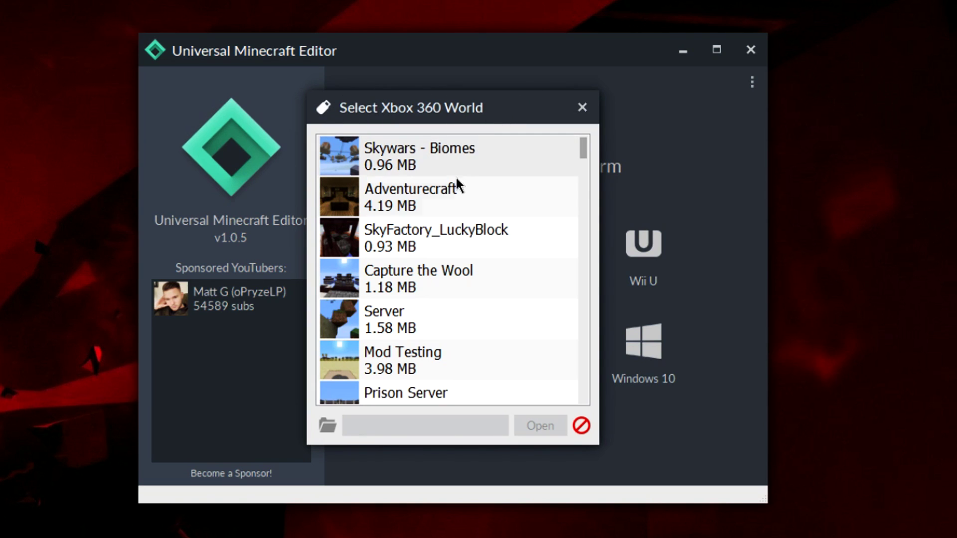
pyautogui.doubleClick(447, 190)
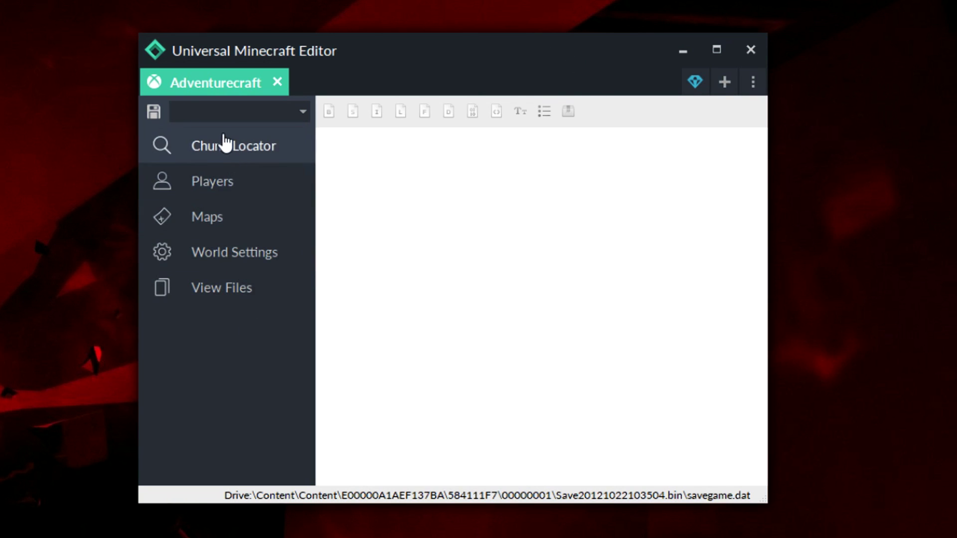
# Step: Load the listed player's data from the Adventurecraft world and expand the EnderItems entries
pyautogui.click(232, 192)
pyautogui.click(218, 205)
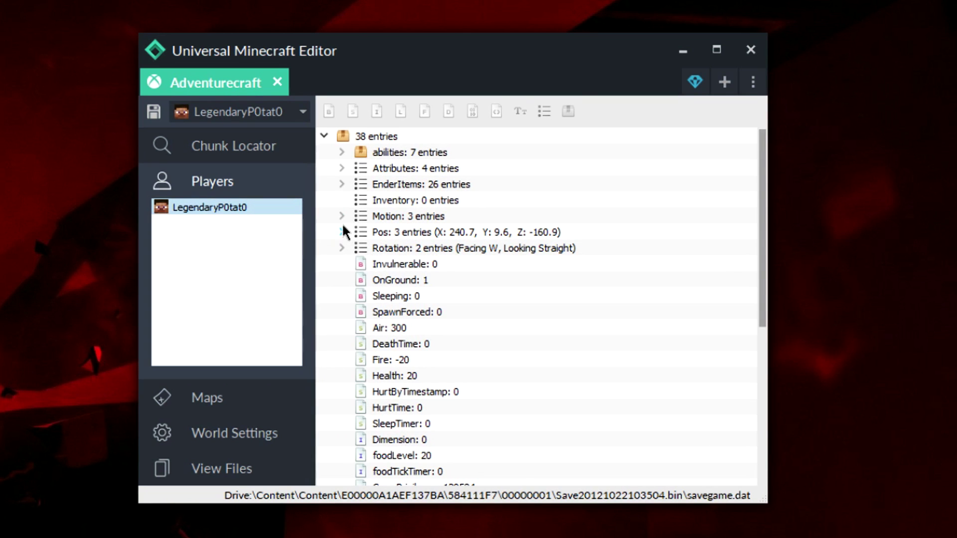
pyautogui.scroll(-4, 358, 265)
pyautogui.scroll(3, 386, 314)
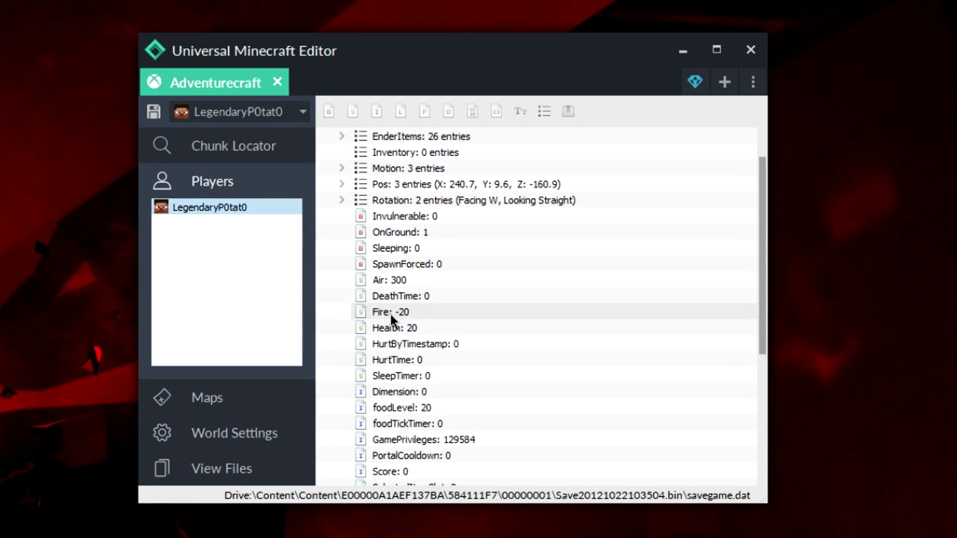
pyautogui.scroll(1, 390, 314)
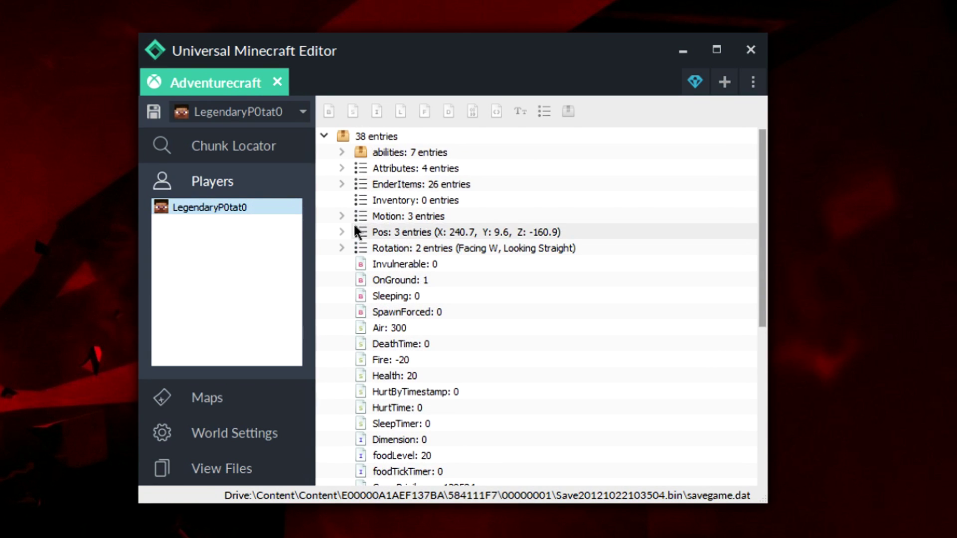
pyautogui.click(342, 184)
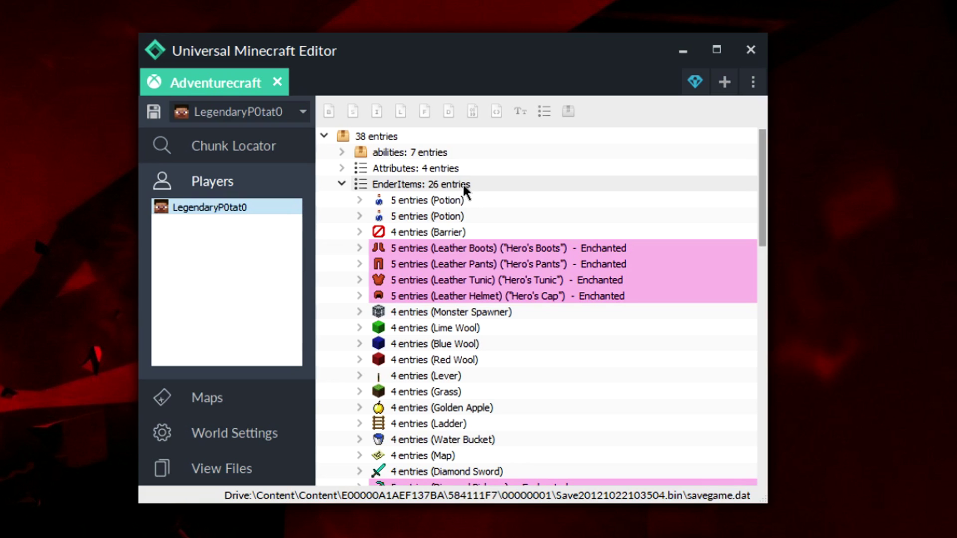
# Step: Examine the items stored in the player's EnderItems list, including the enchanted armour, tools and weapons
pyautogui.scroll(-5, 420, 215)
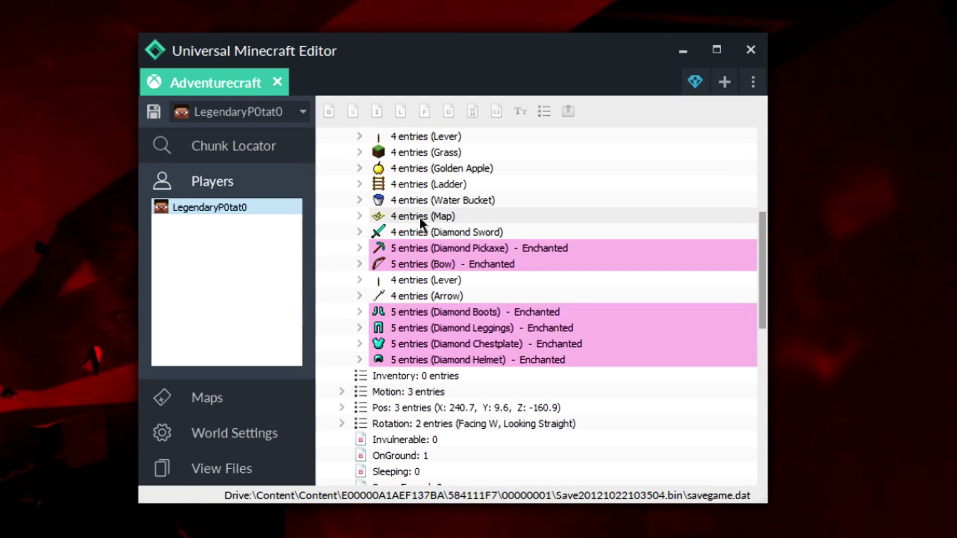
pyautogui.scroll(-1, 419, 218)
pyautogui.scroll(6, 415, 253)
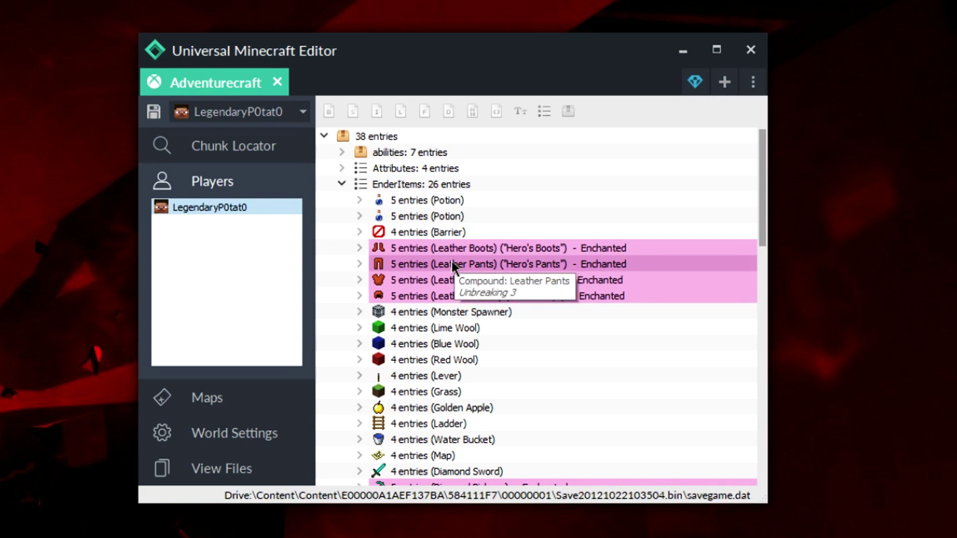
pyautogui.moveTo(410, 255)
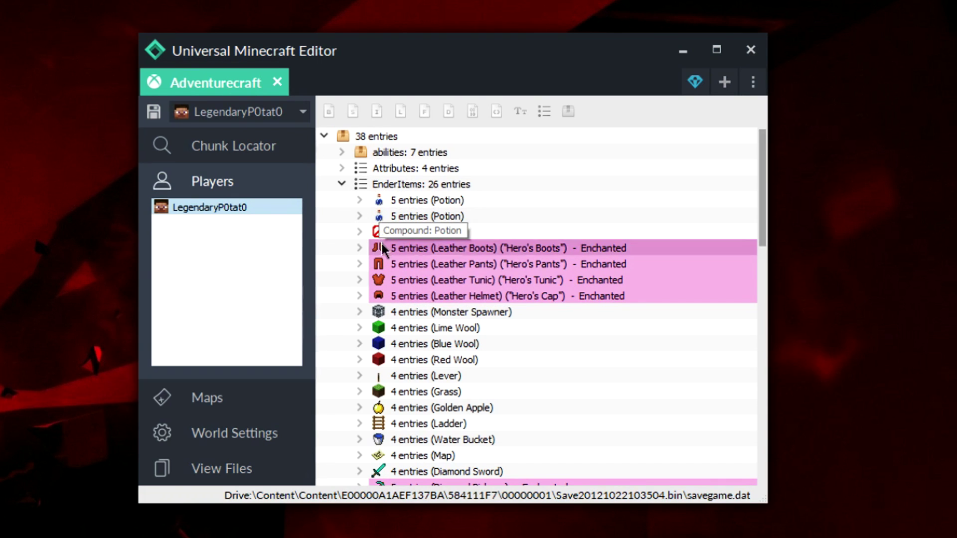
pyautogui.scroll(-1, 381, 387)
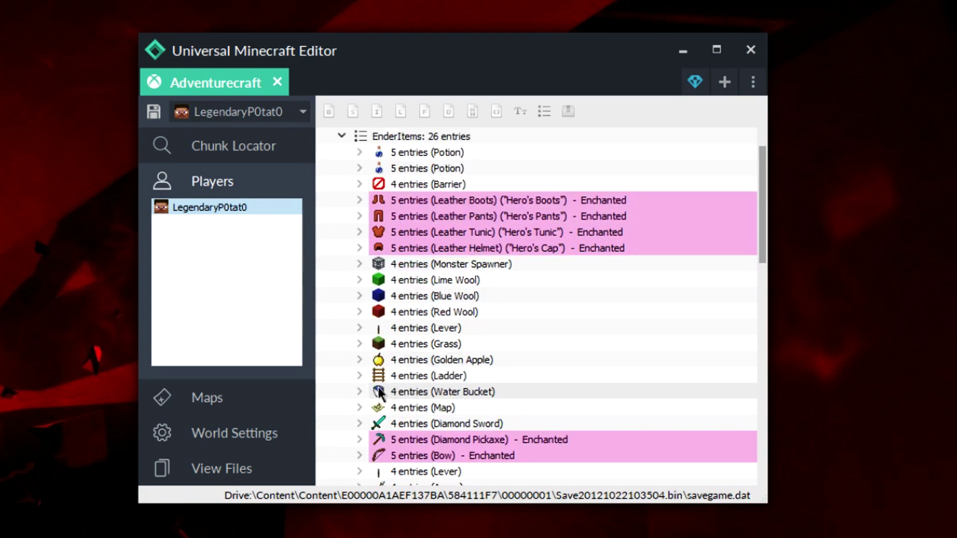
pyautogui.scroll(-1, 377, 397)
pyautogui.scroll(-1, 378, 396)
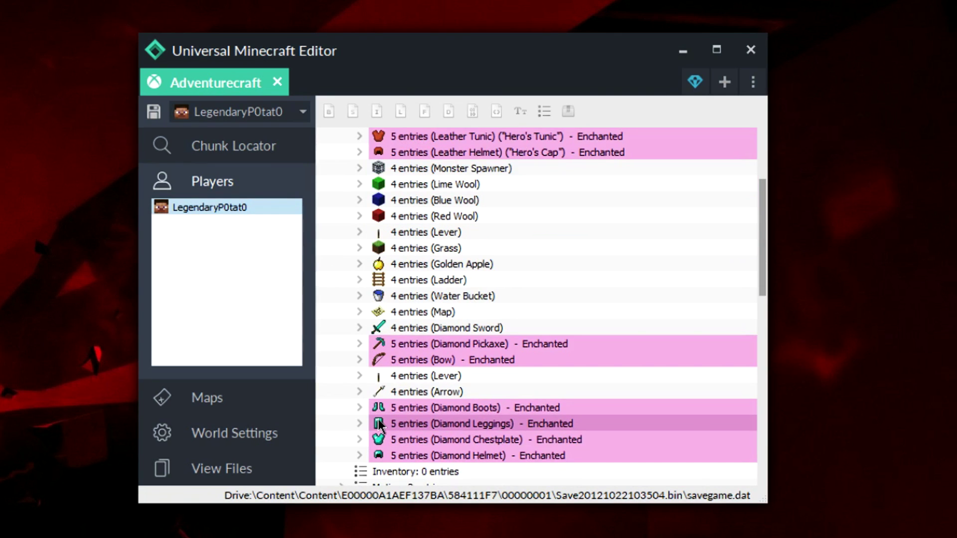
pyautogui.scroll(-1, 378, 420)
pyautogui.scroll(4, 376, 398)
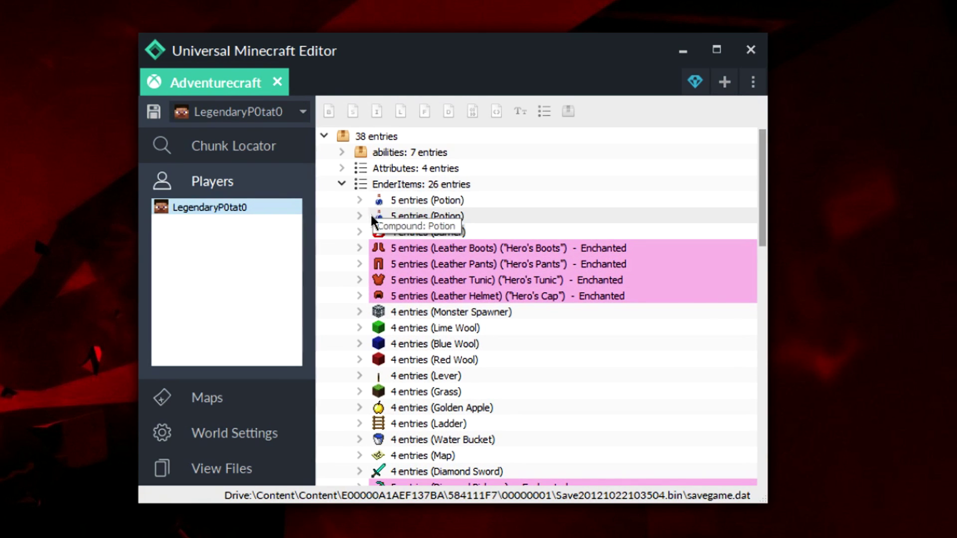
pyautogui.scroll(-2, 370, 213)
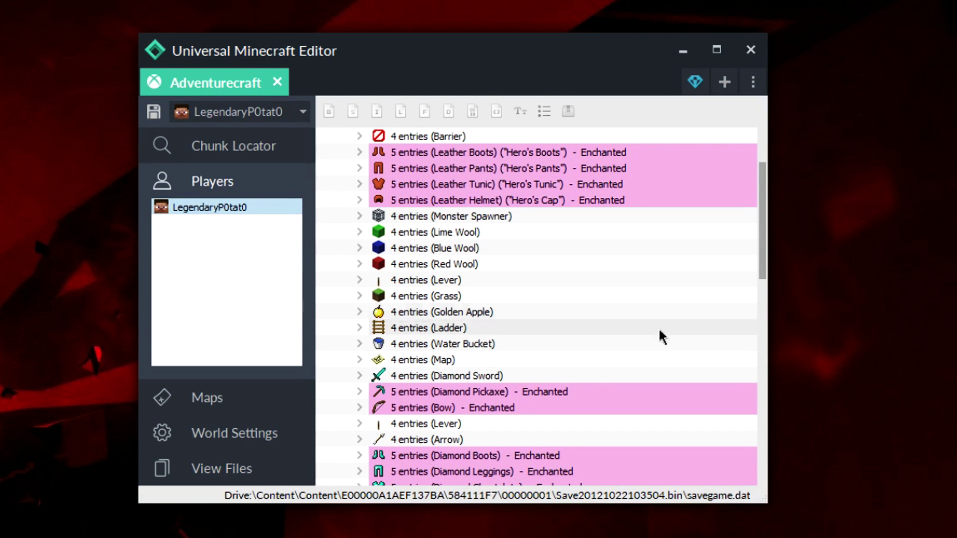
pyautogui.rightClick(428, 375)
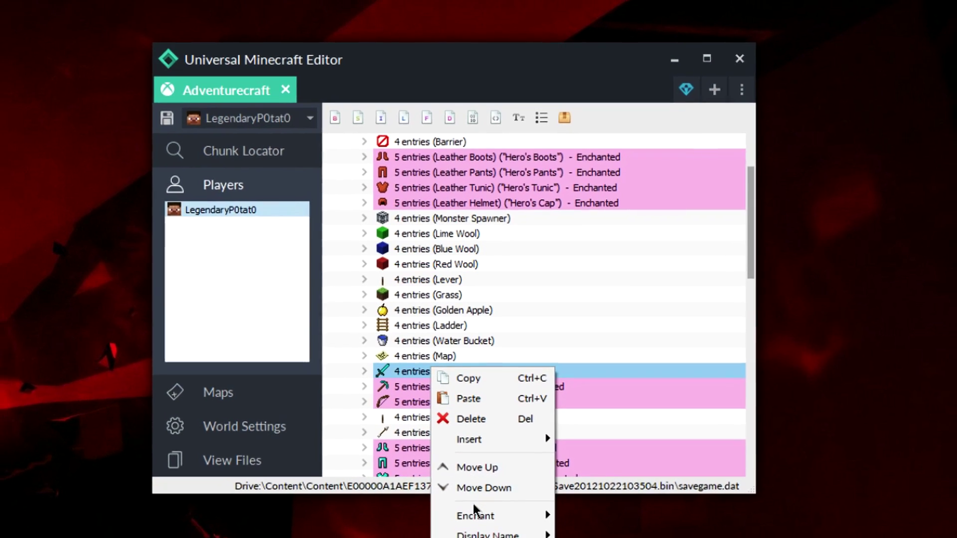
pyautogui.moveTo(473, 513)
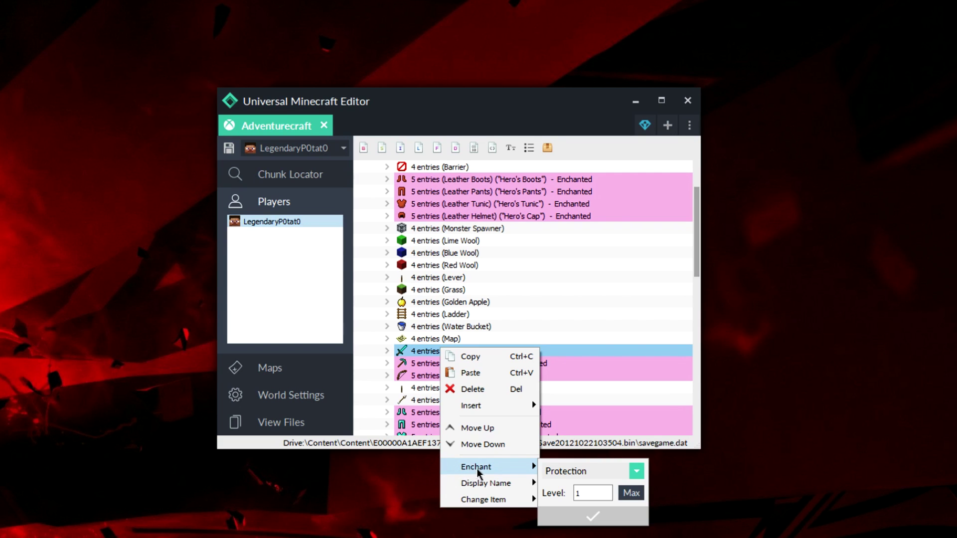
pyautogui.moveTo(484, 486)
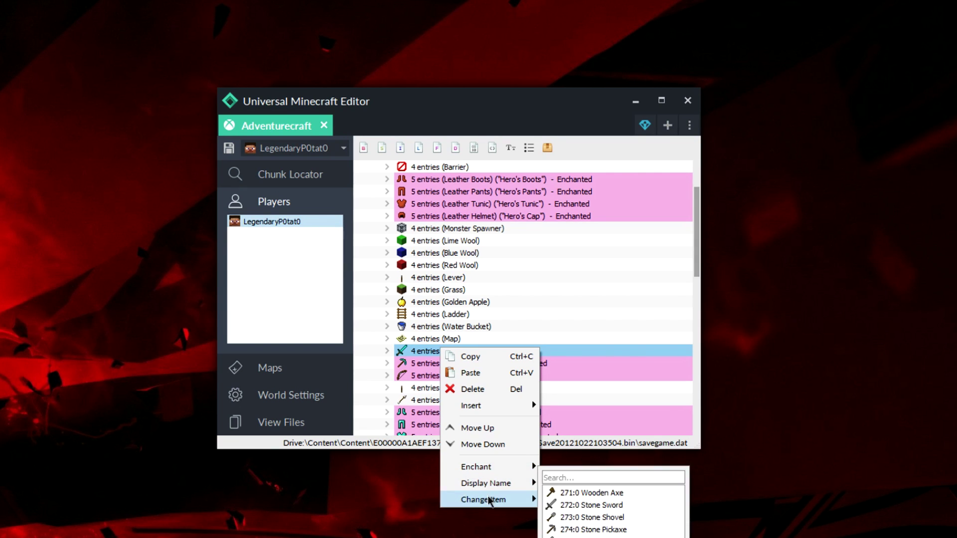
pyautogui.click(393, 461)
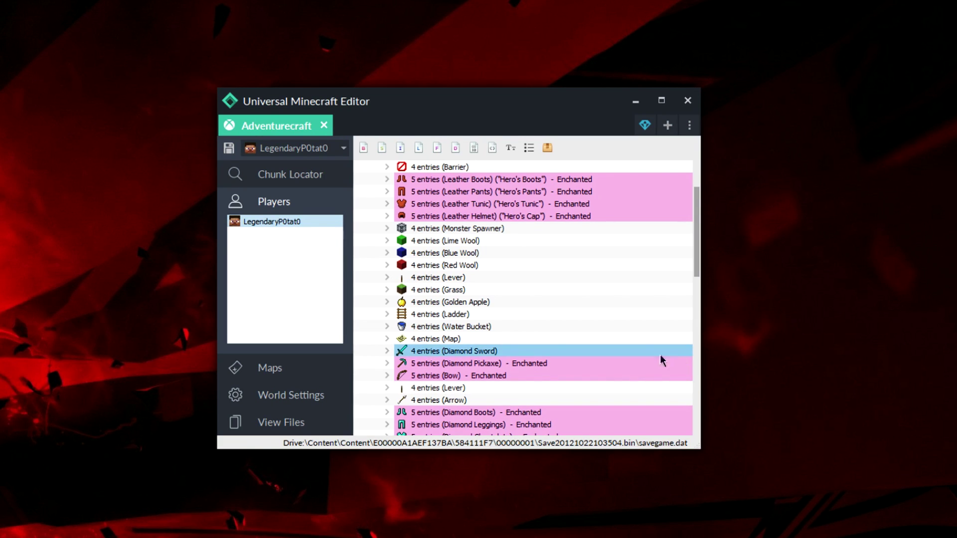
# Step: Enchant the Diamond Sword in the EnderItems list with Looting at the maximum level of 32767
pyautogui.rightClick(413, 354)
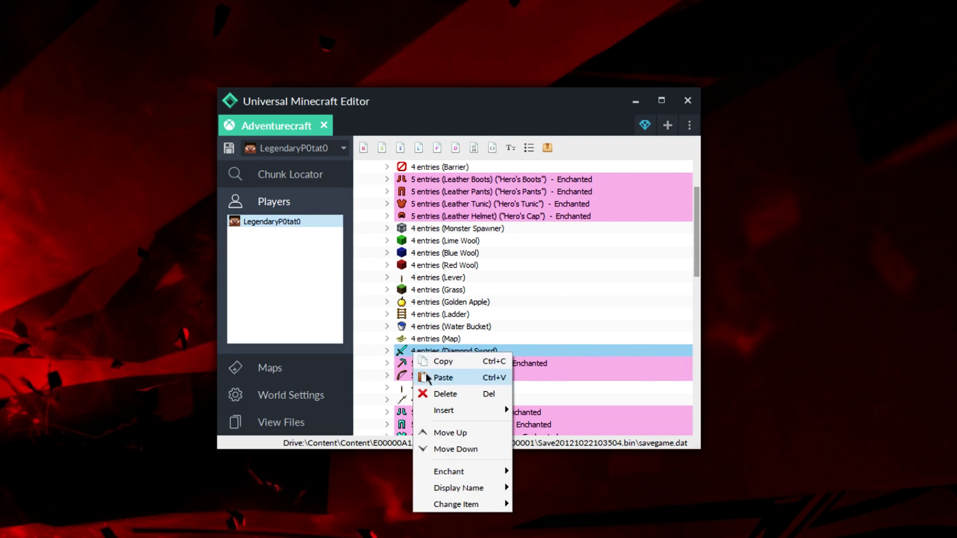
pyautogui.click(451, 471)
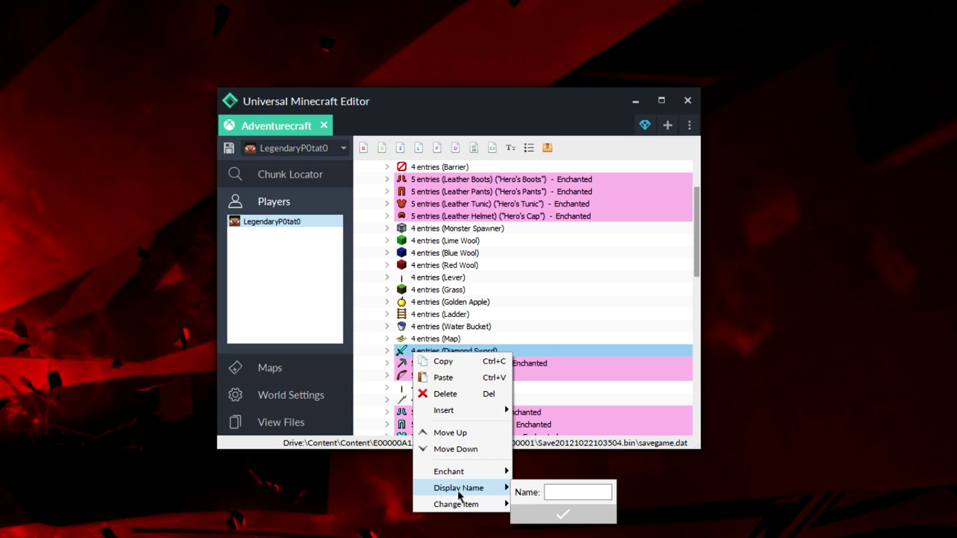
pyautogui.moveTo(457, 502)
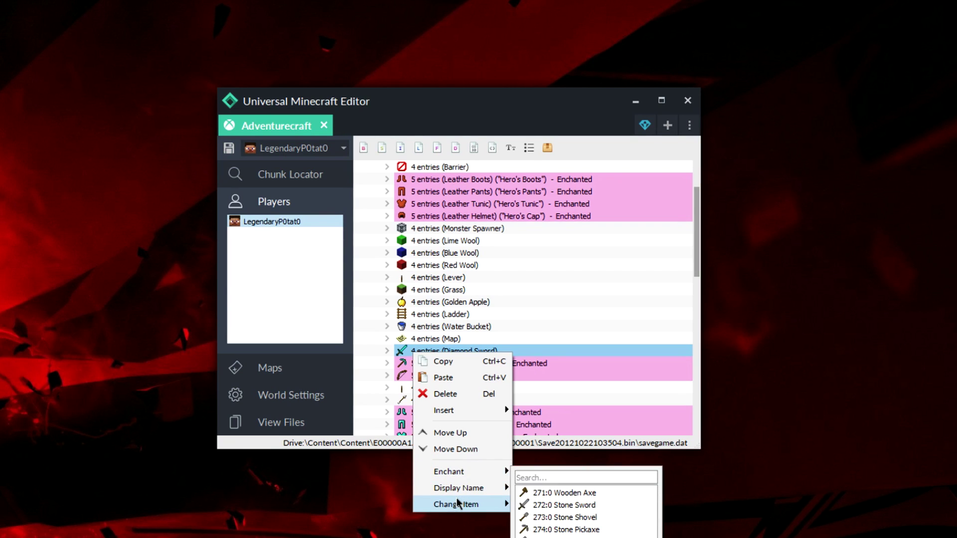
pyautogui.moveTo(446, 471)
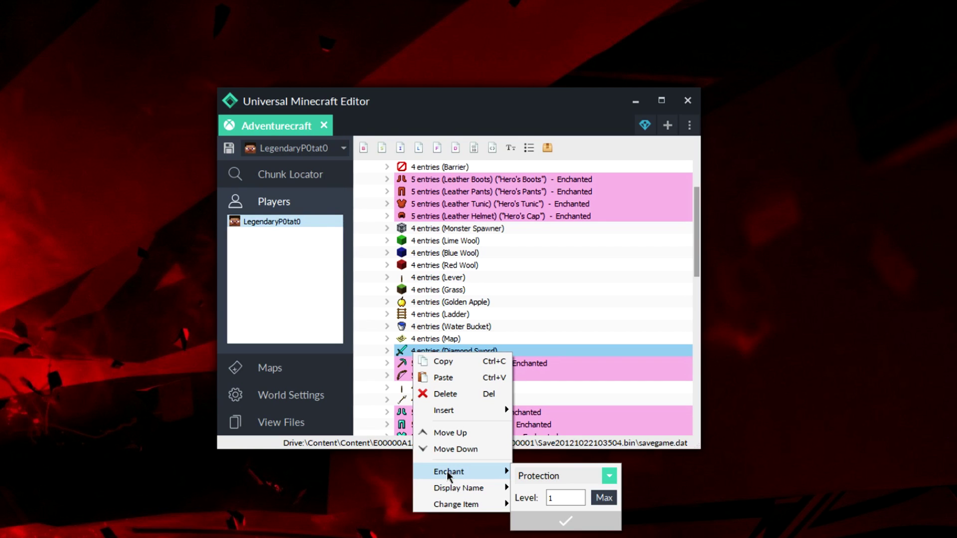
pyautogui.click(608, 476)
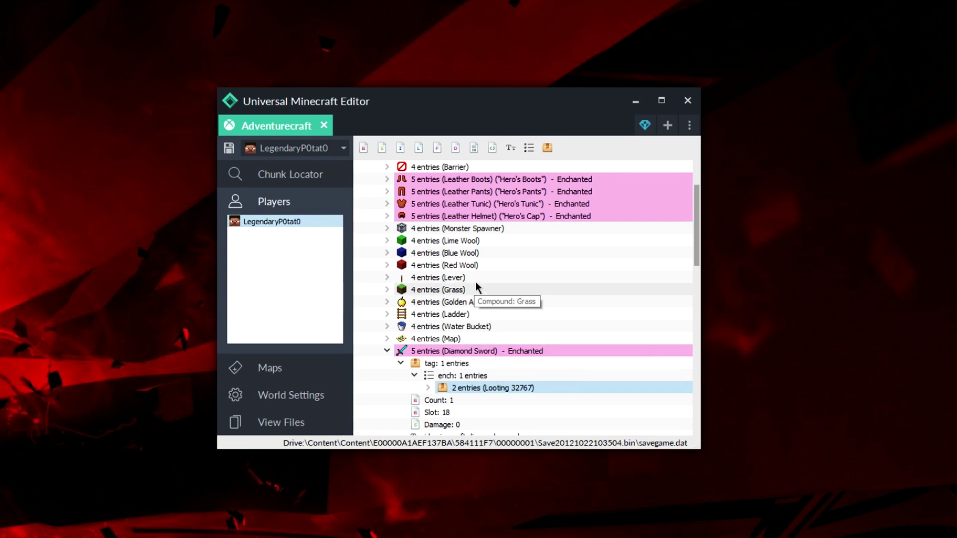
pyautogui.rightClick(432, 353)
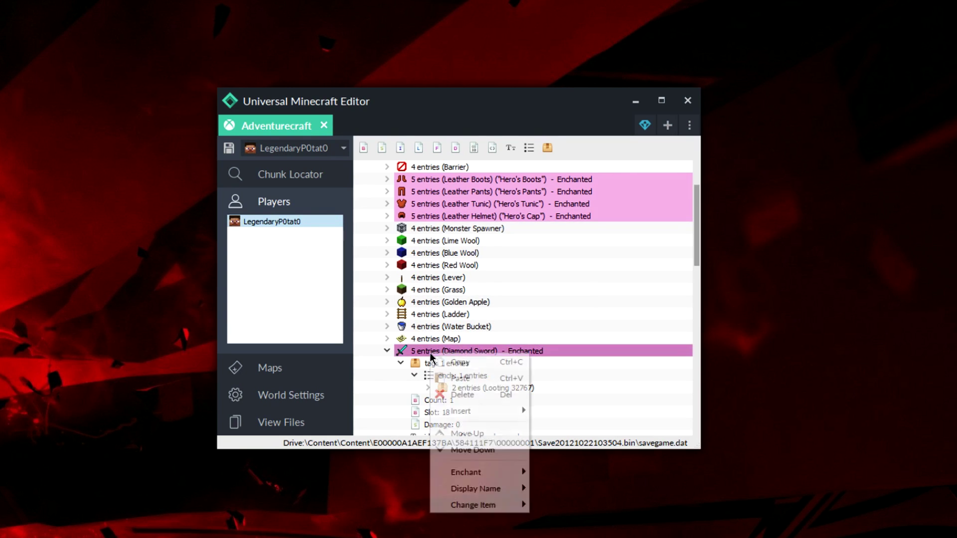
pyautogui.moveTo(465, 474)
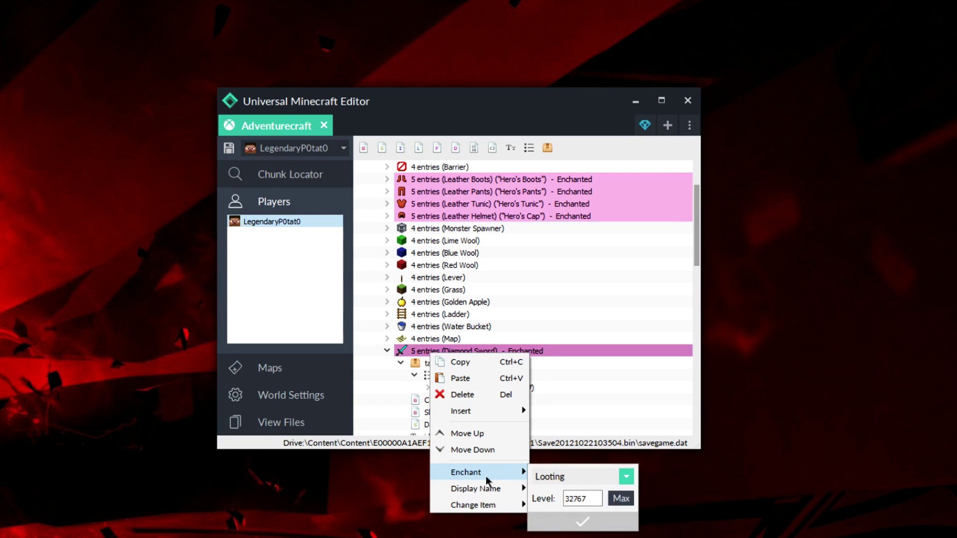
pyautogui.click(627, 479)
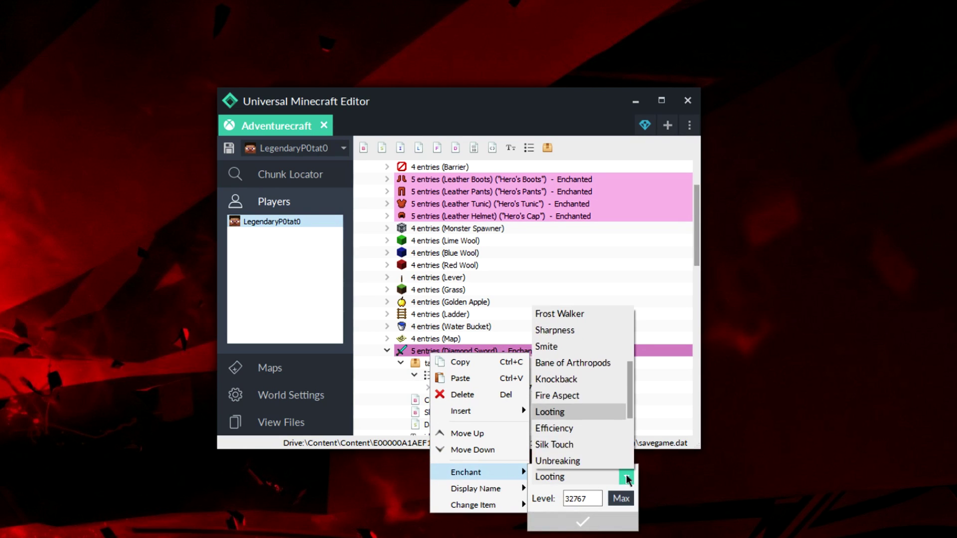
pyautogui.moveTo(477, 490)
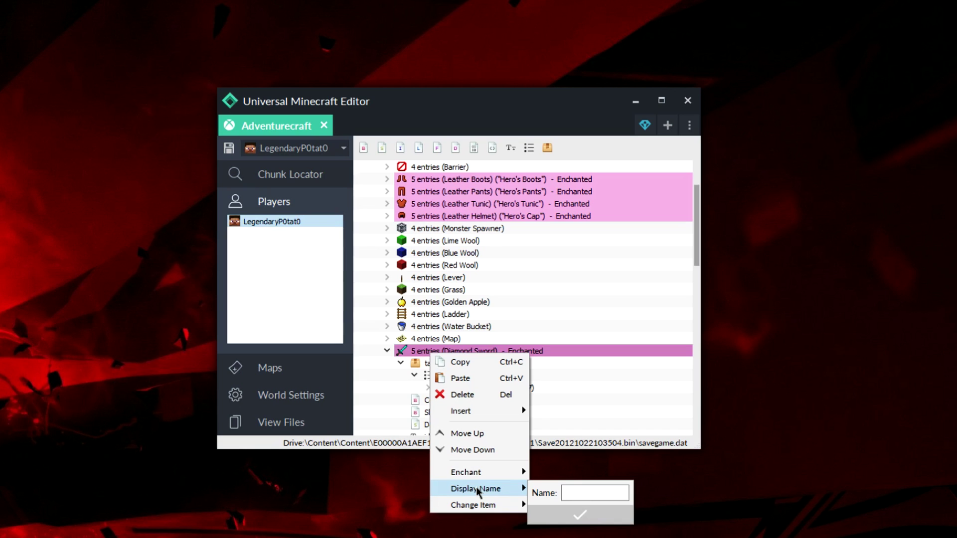
pyautogui.press('Escape')
pyautogui.press('Escape')
# Step: Add the Smite enchantment at level 32767 to the Diamond Sword
pyautogui.rightClick(427, 352)
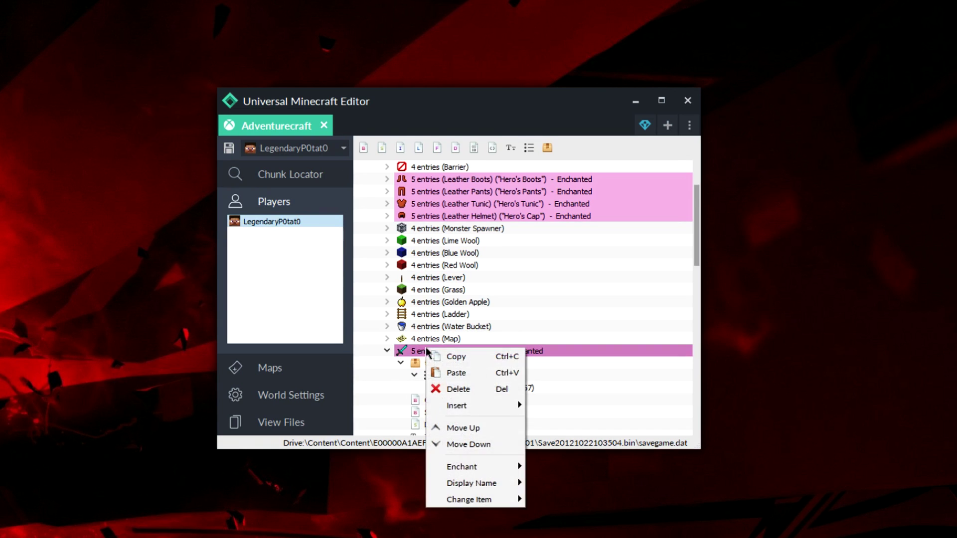
pyautogui.moveTo(450, 470)
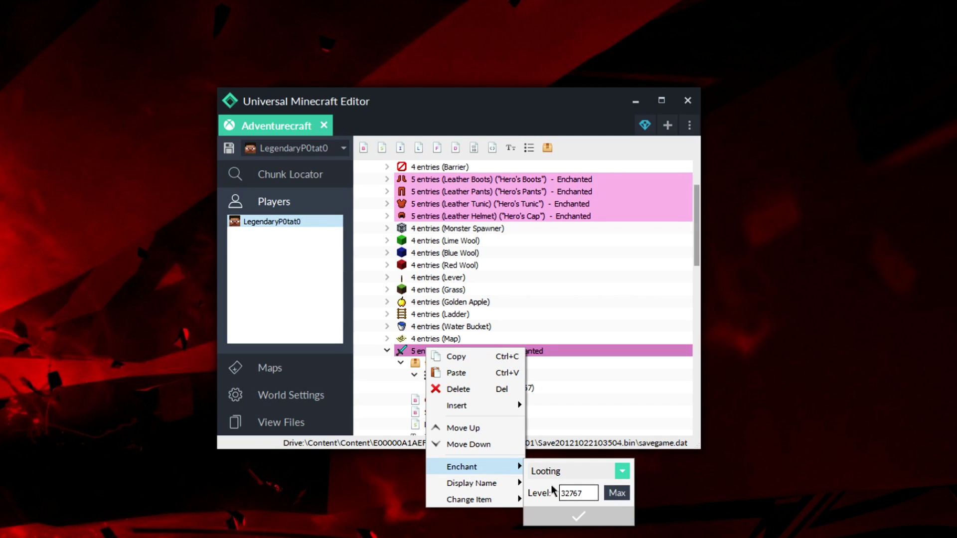
pyautogui.click(623, 472)
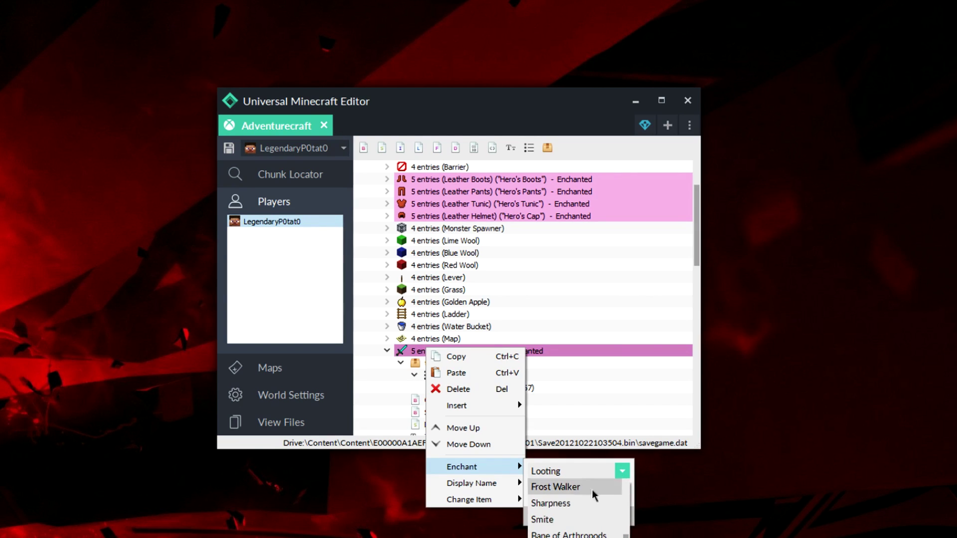
pyautogui.click(543, 518)
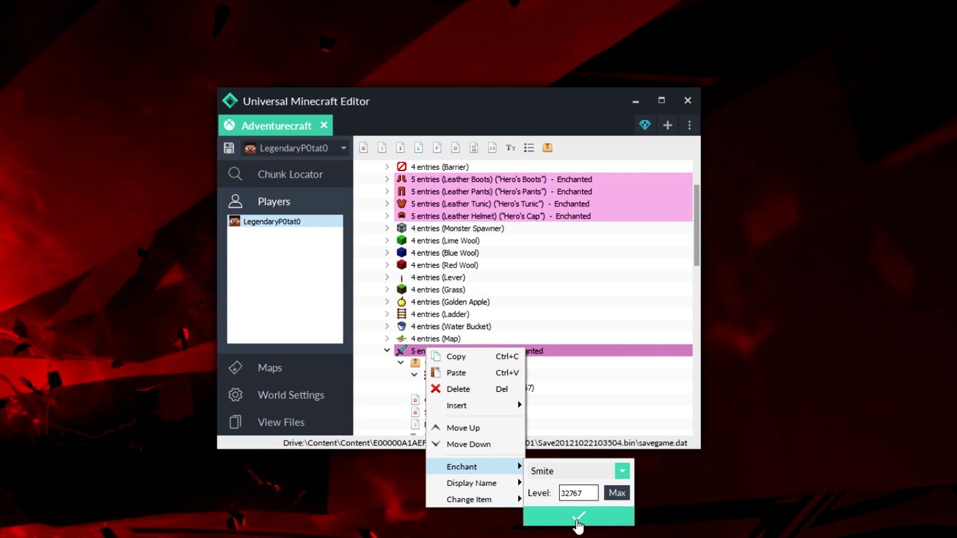
pyautogui.click(546, 521)
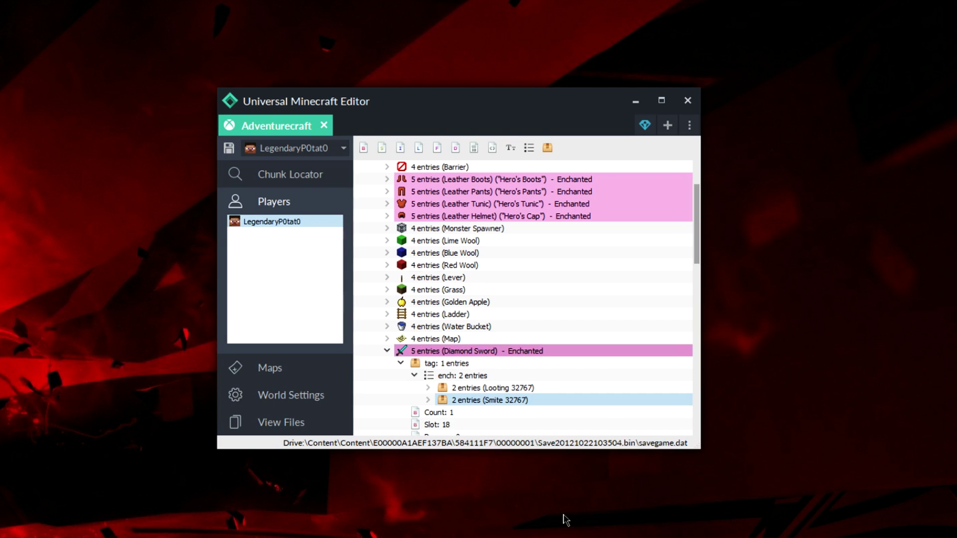
# Step: Examine the display name and replacement item options available for the Diamond Sword
pyautogui.rightClick(414, 353)
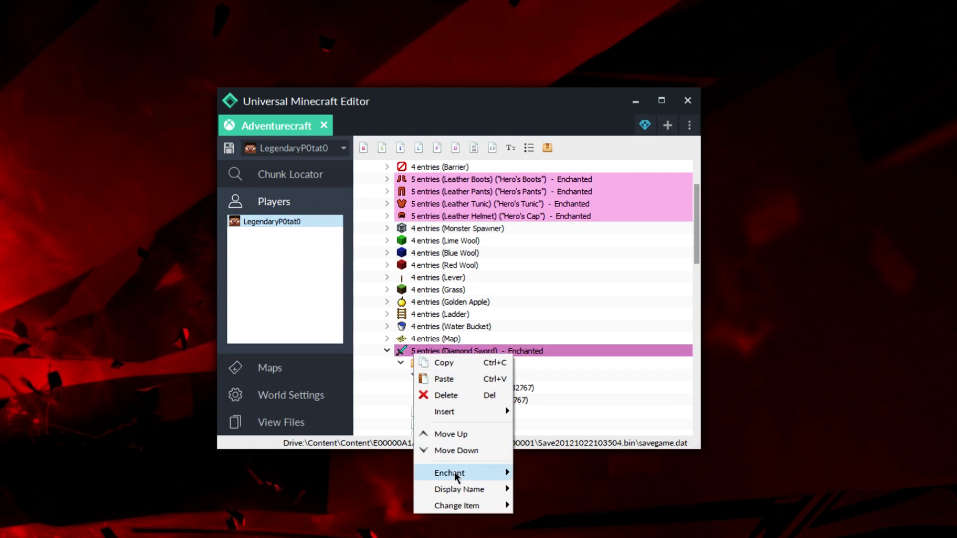
pyautogui.moveTo(457, 493)
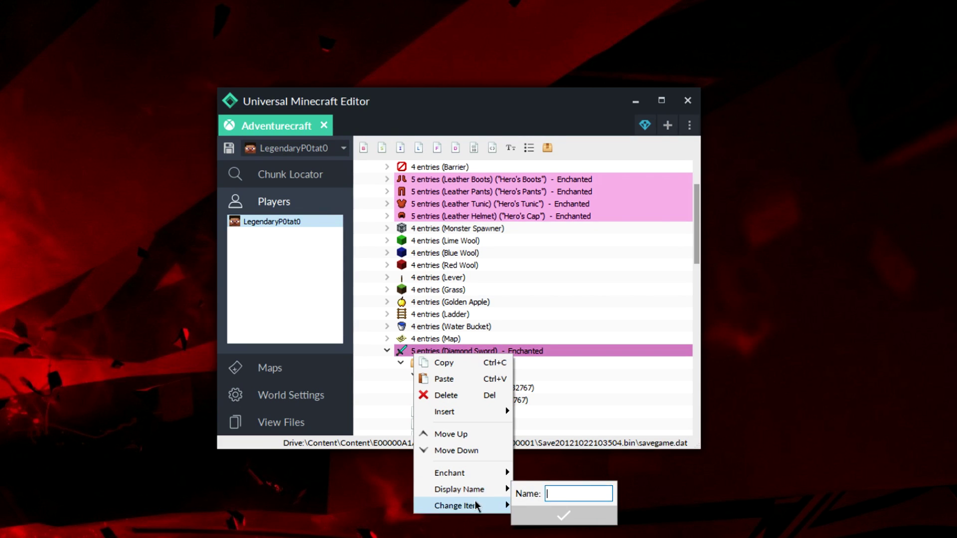
pyautogui.moveTo(476, 506)
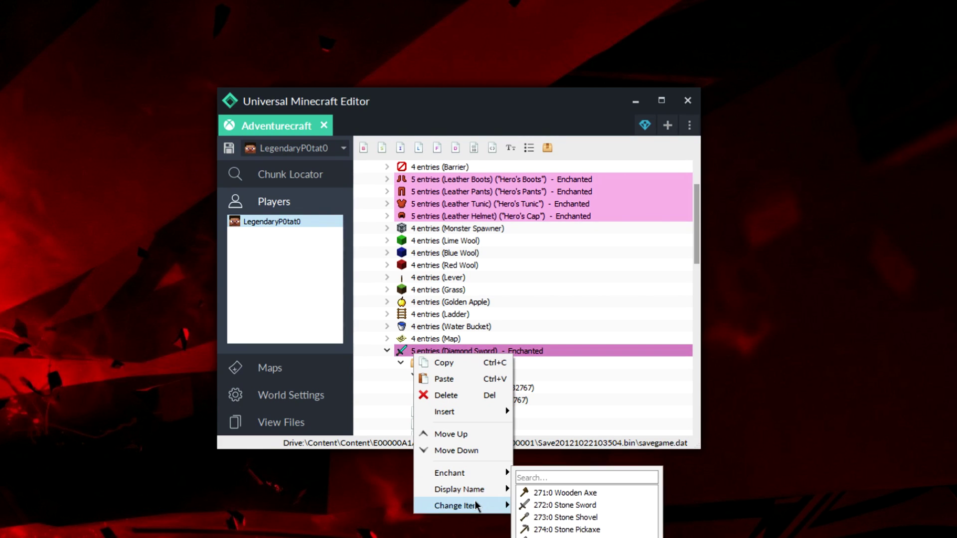
pyautogui.scroll(4, 536, 524)
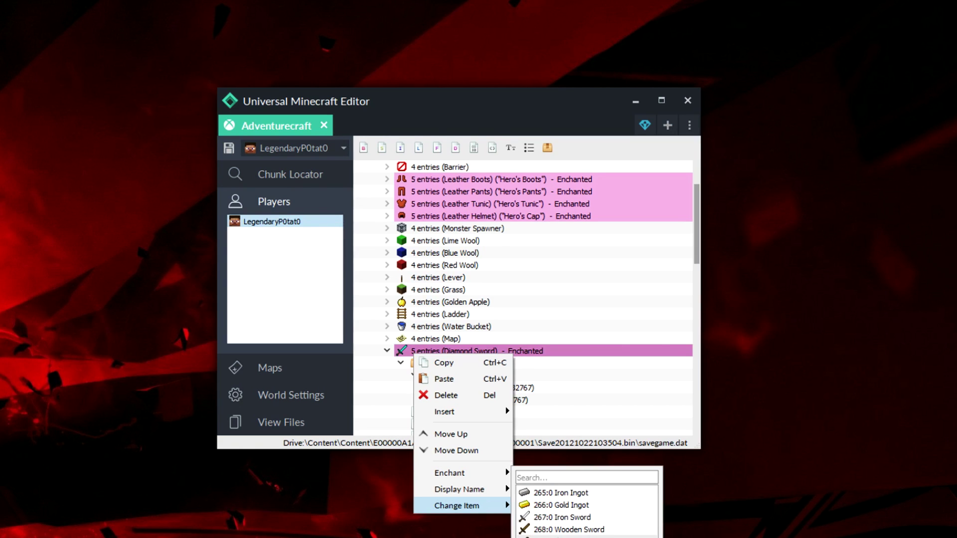
pyautogui.scroll(2, 536, 523)
pyautogui.click(554, 521)
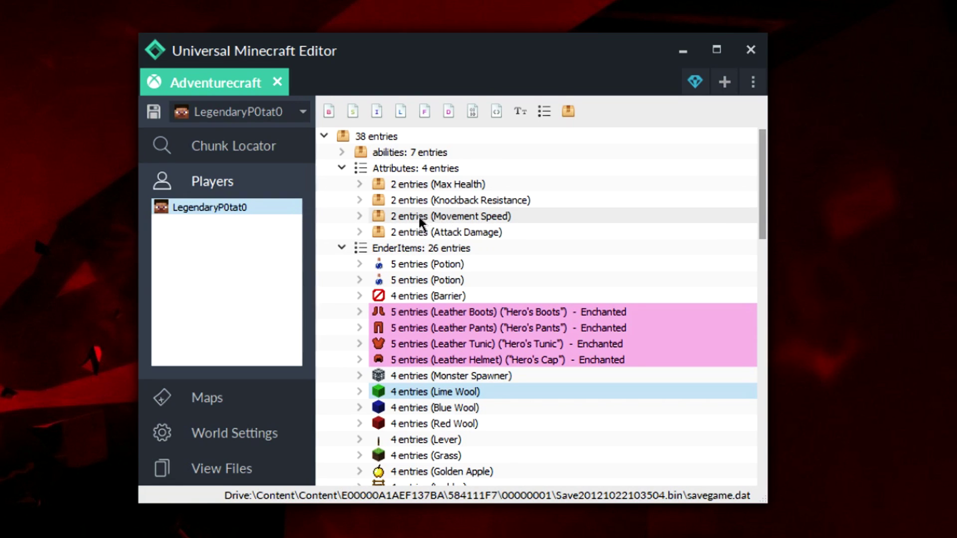
# Step: Inspect the player's Movement Speed and Attack Damage attributes, collapsing each entry once viewed
pyautogui.click(359, 216)
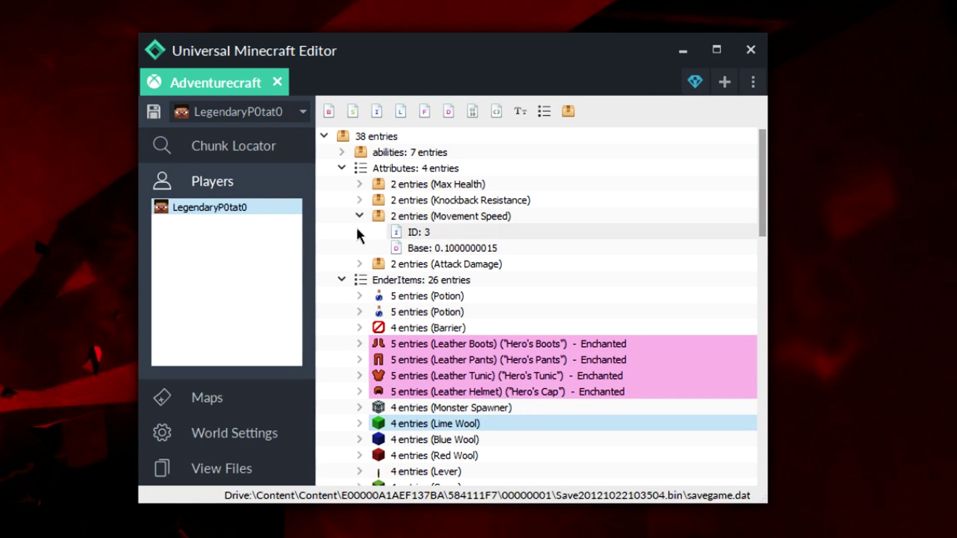
pyautogui.click(359, 215)
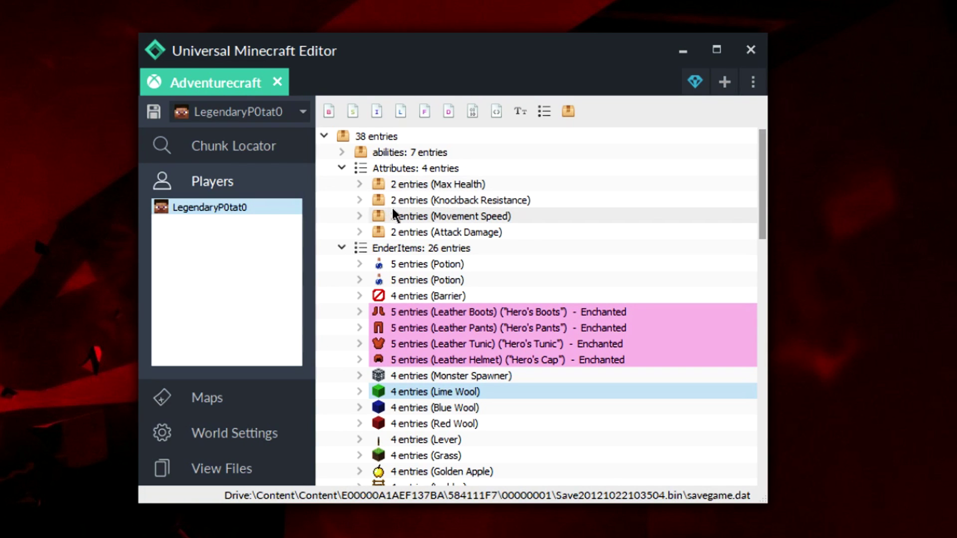
pyautogui.click(360, 231)
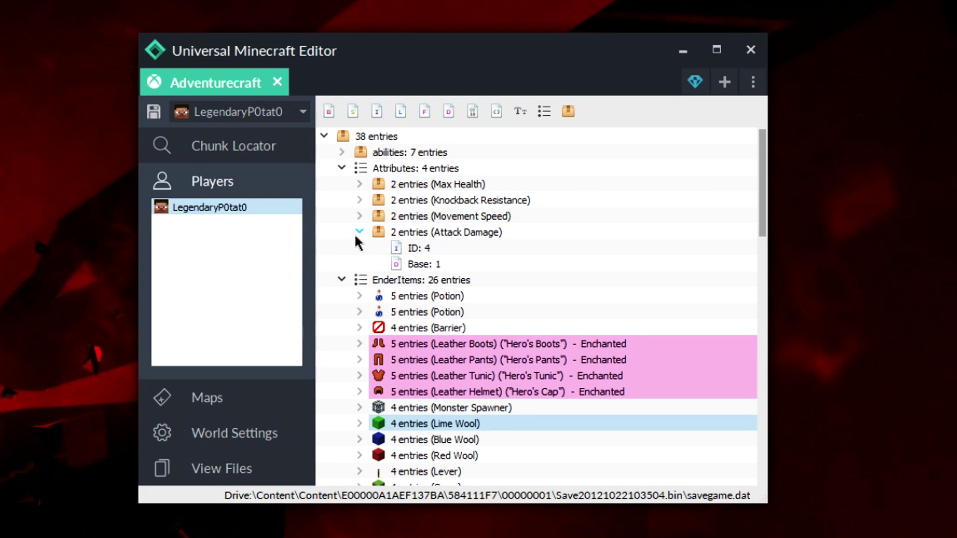
pyautogui.click(360, 232)
# Step: Open map_0.dat in the Map Editor and load a picture from the FAN ART folder in Documents
pyautogui.click(239, 182)
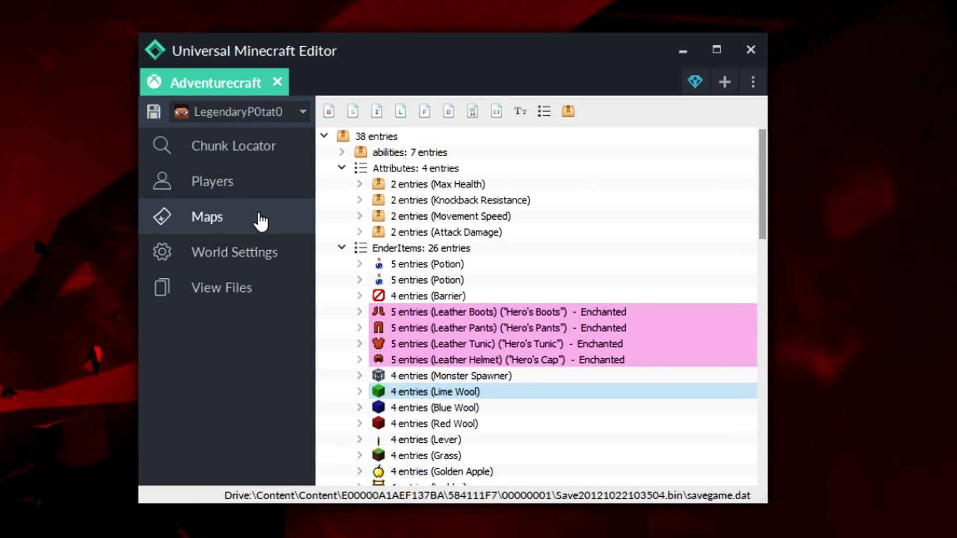
pyautogui.click(259, 214)
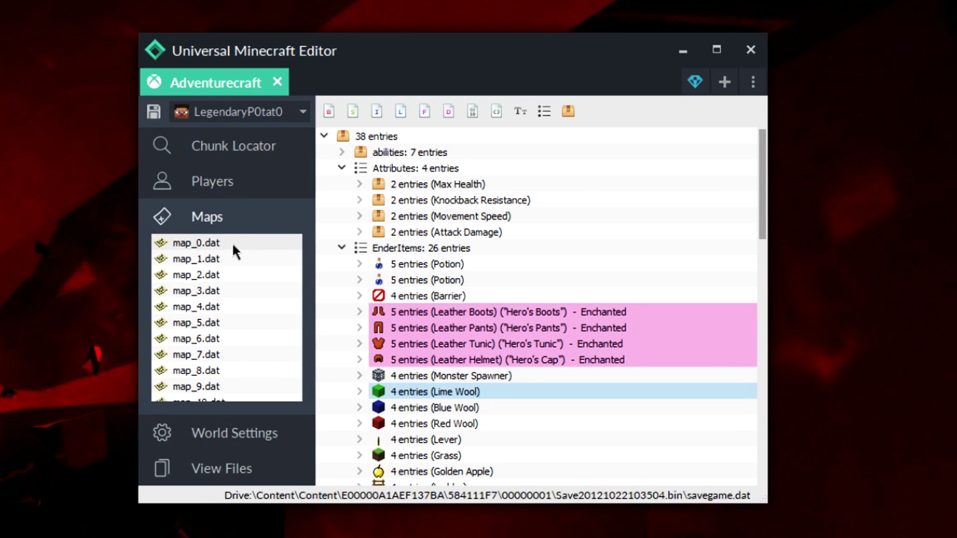
pyautogui.rightClick(203, 243)
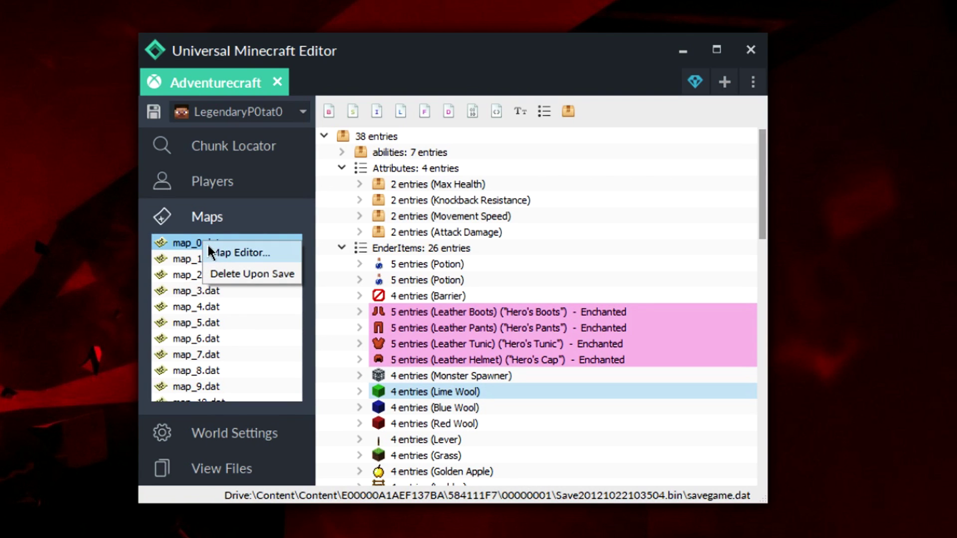
pyautogui.click(212, 249)
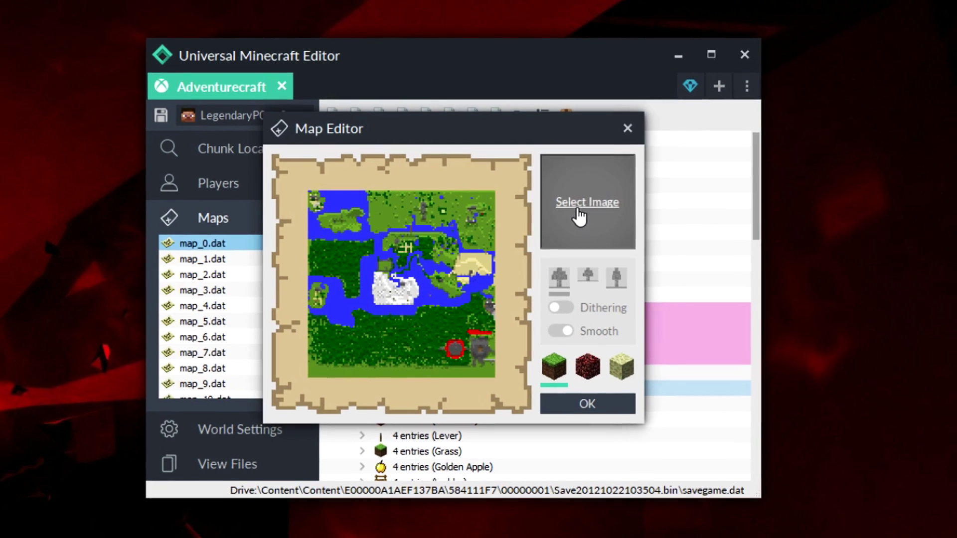
pyautogui.click(577, 214)
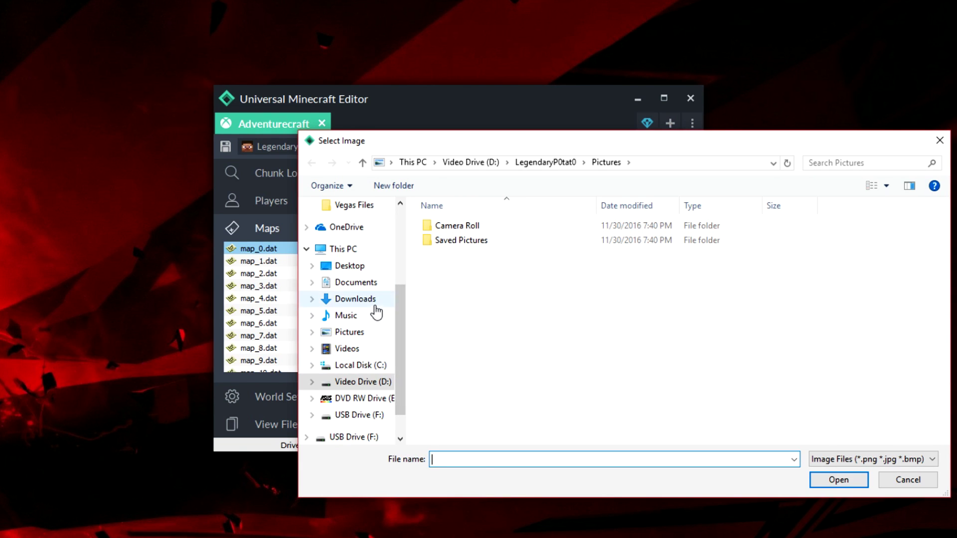
pyautogui.click(355, 283)
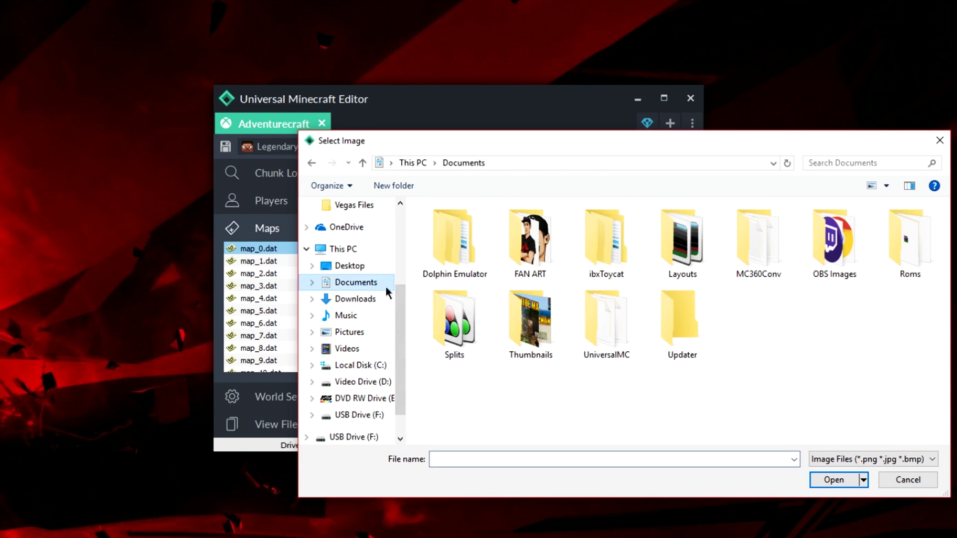
pyautogui.doubleClick(508, 254)
pyautogui.doubleClick(731, 348)
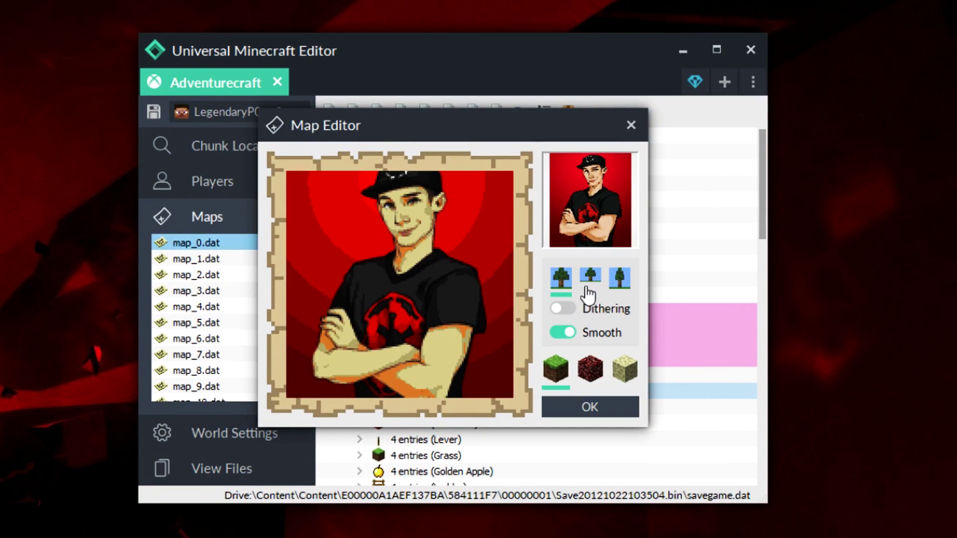
# Step: Try the image scaling modes, keep the picture filling the whole map with dithering off, and apply it to map_0.dat
pyautogui.click(620, 283)
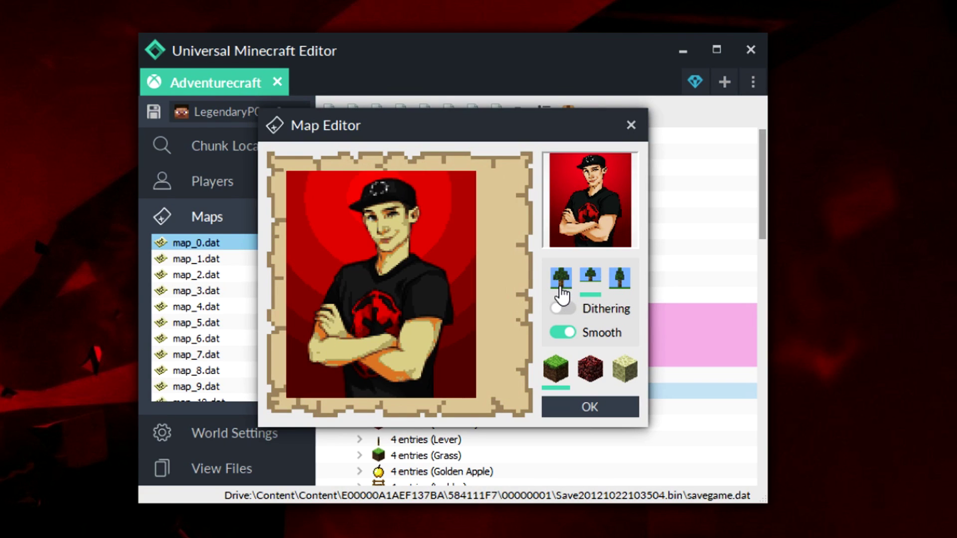
pyautogui.click(561, 290)
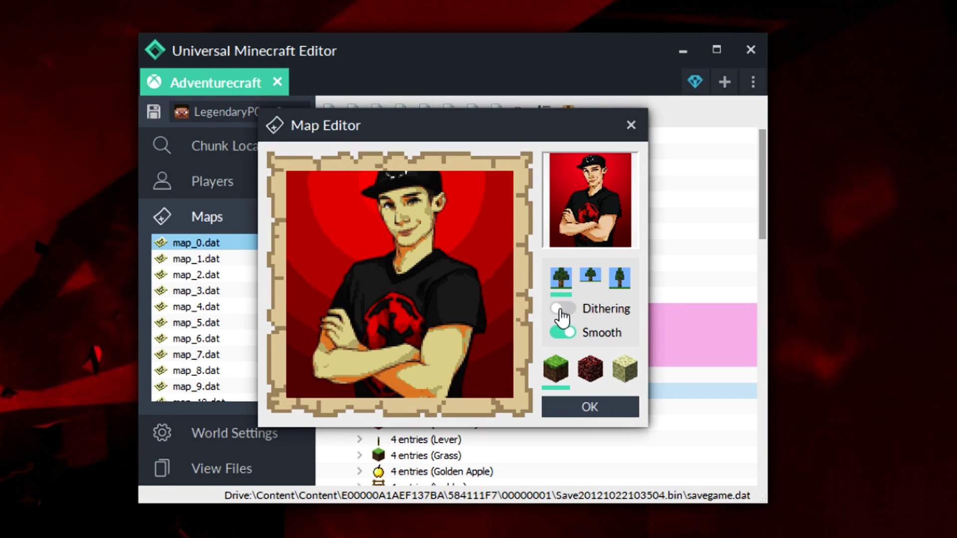
pyautogui.click(576, 314)
pyautogui.click(569, 314)
pyautogui.click(612, 408)
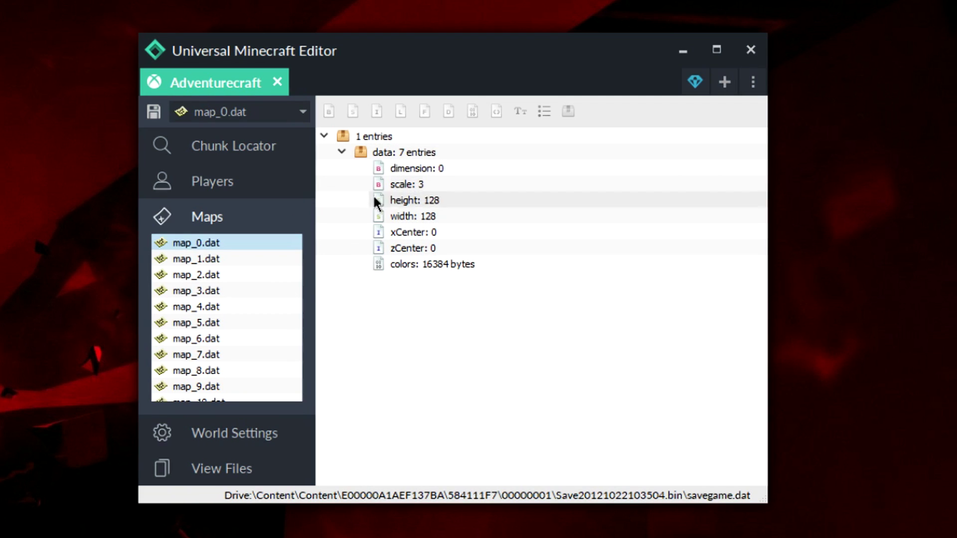
# Step: Load the world settings and examine the level.dat entries from allowCommands through generatorOptions
pyautogui.click(228, 253)
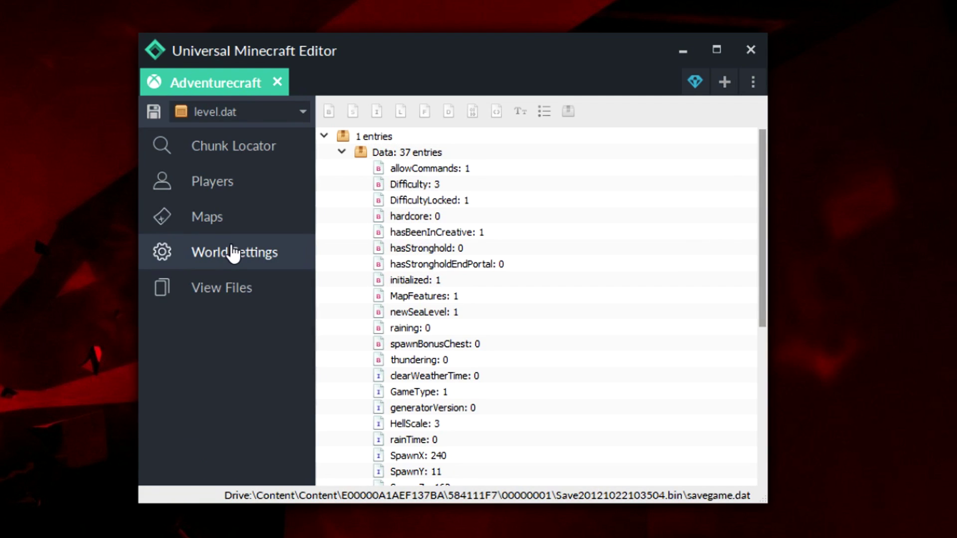
pyautogui.scroll(-6, 373, 160)
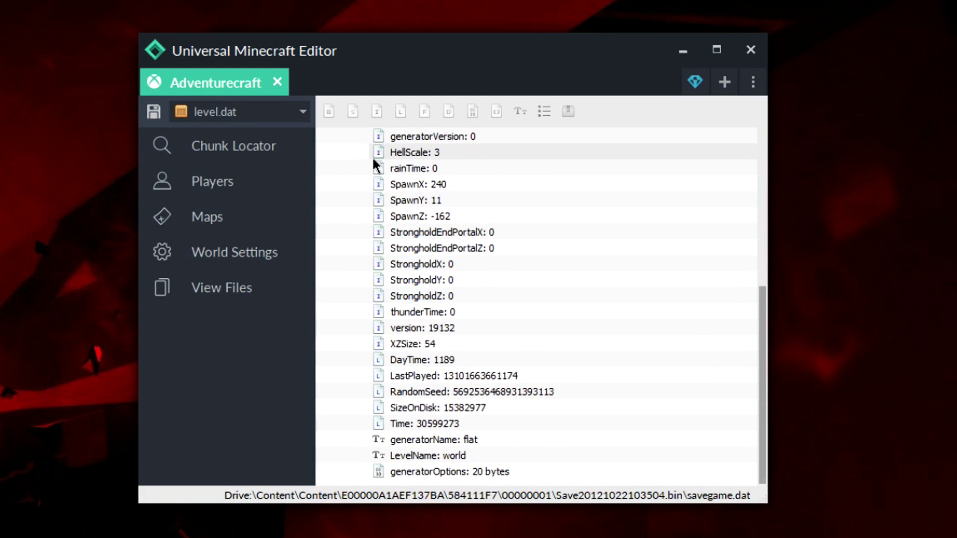
pyautogui.scroll(6, 382, 235)
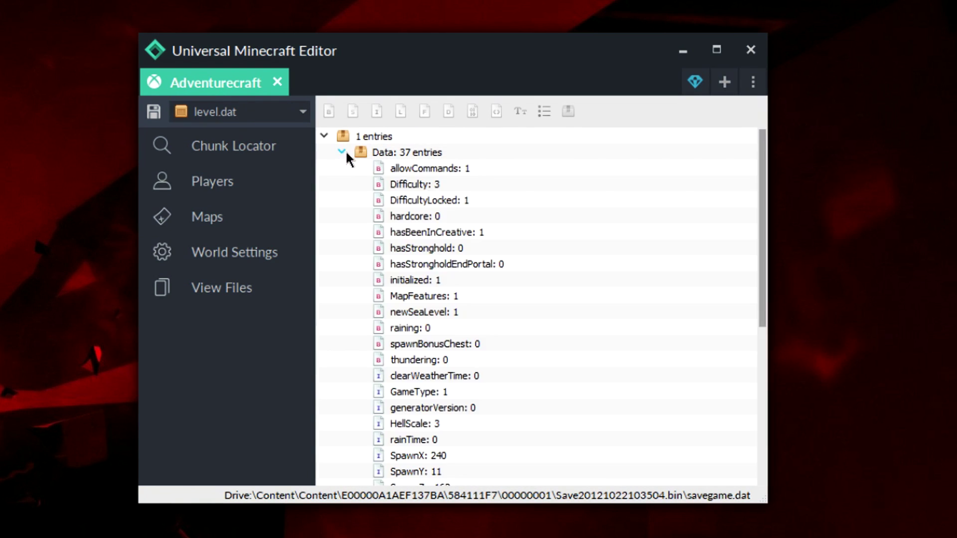
pyautogui.scroll(-6, 408, 241)
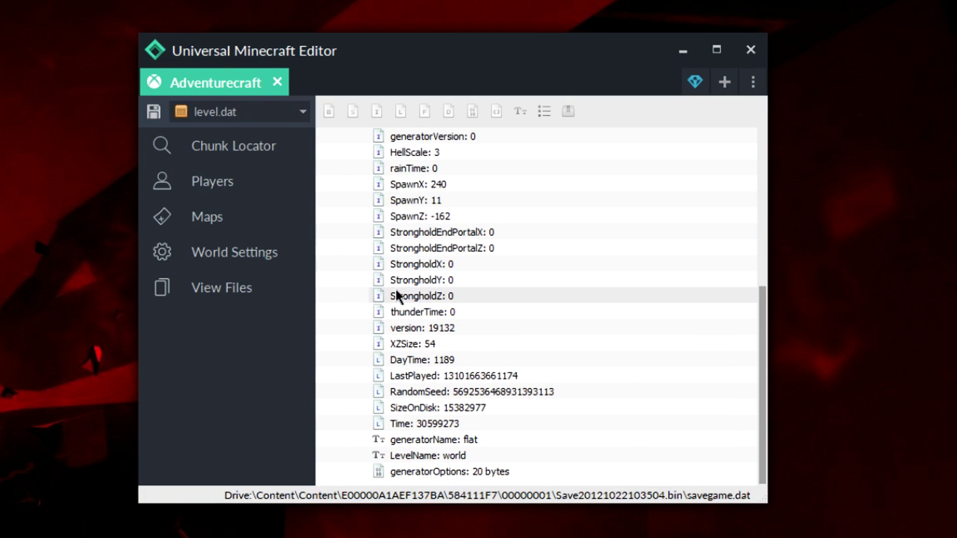
# Step: Look through the world's file list, including its folders, region files and level.dat, and collapse it again
pyautogui.click(289, 299)
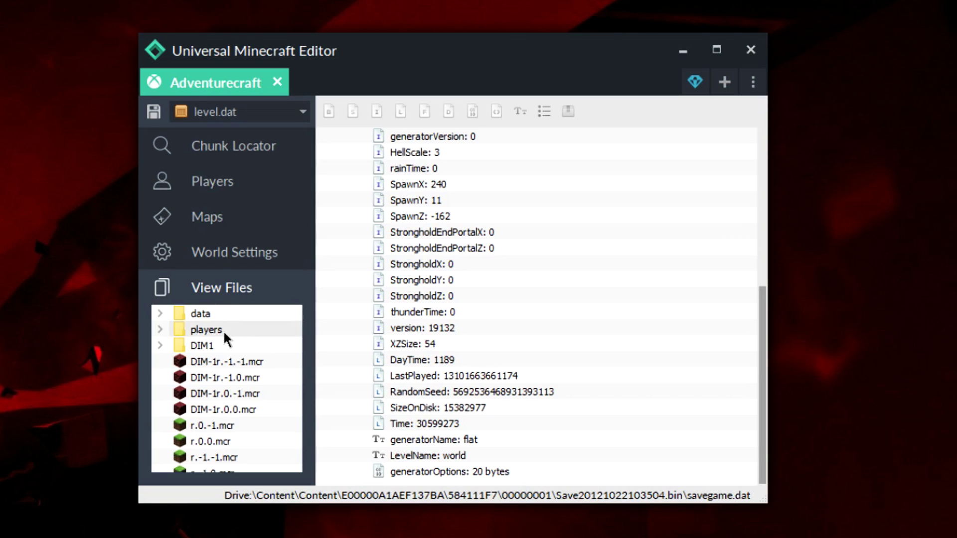
pyautogui.scroll(-1, 220, 349)
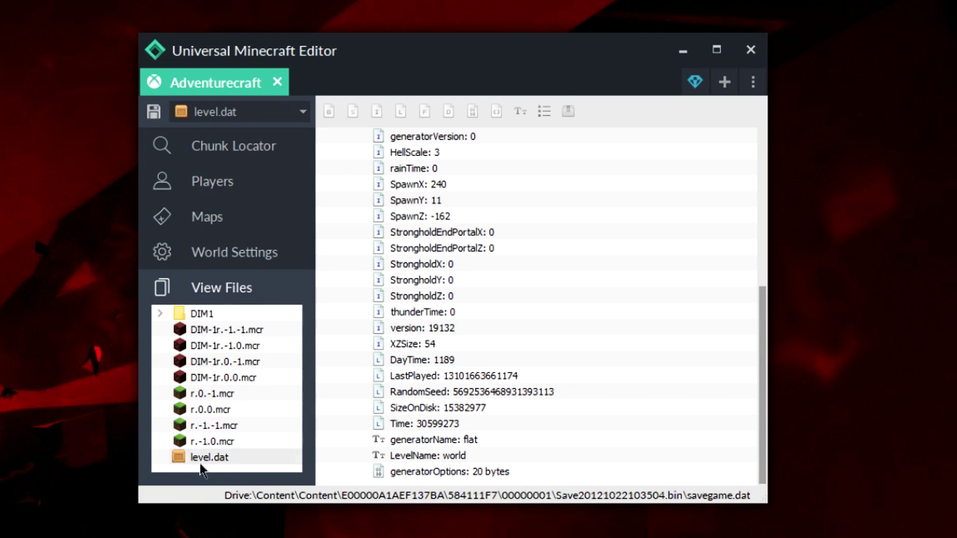
pyautogui.scroll(1, 223, 429)
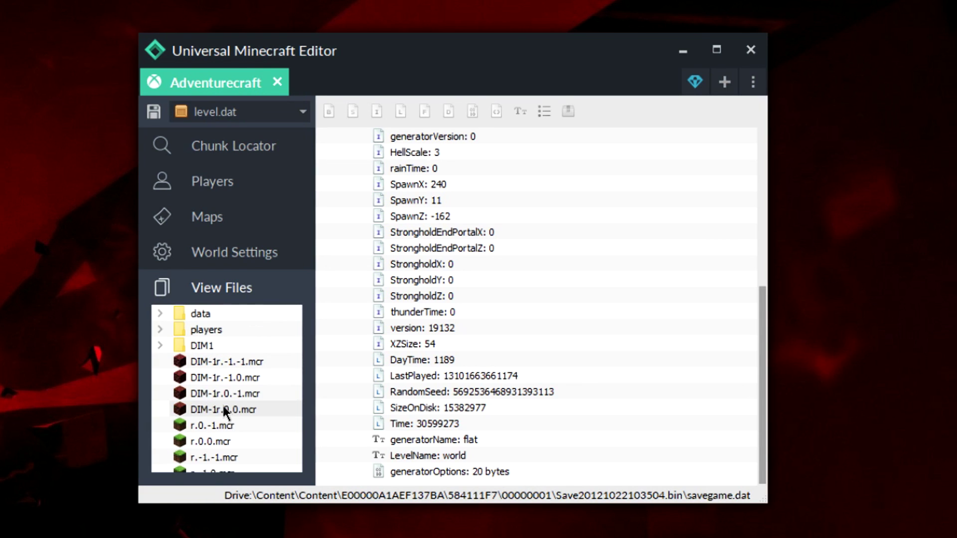
pyautogui.click(195, 293)
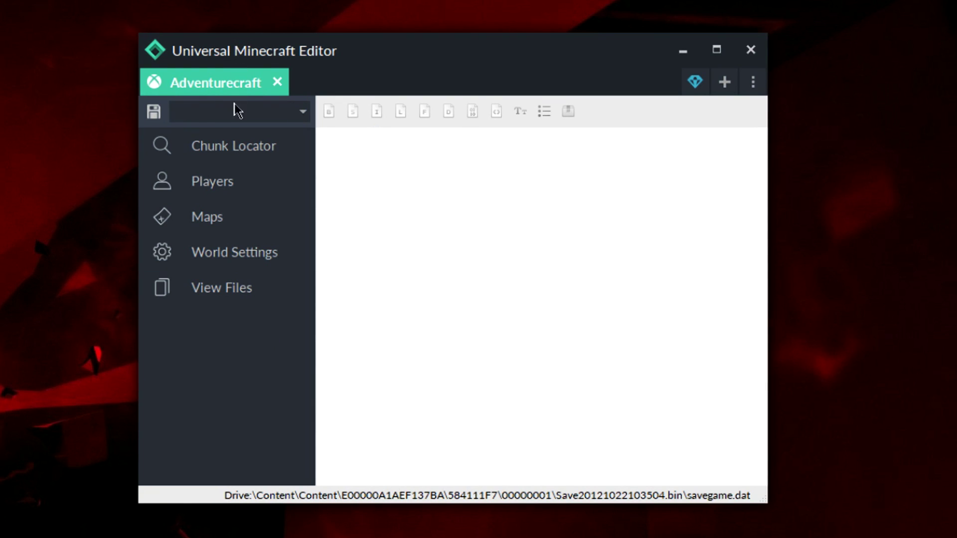
# Step: Open the Chunk Locator and display Map 0 as an overlay on the chunk grid
pyautogui.click(243, 147)
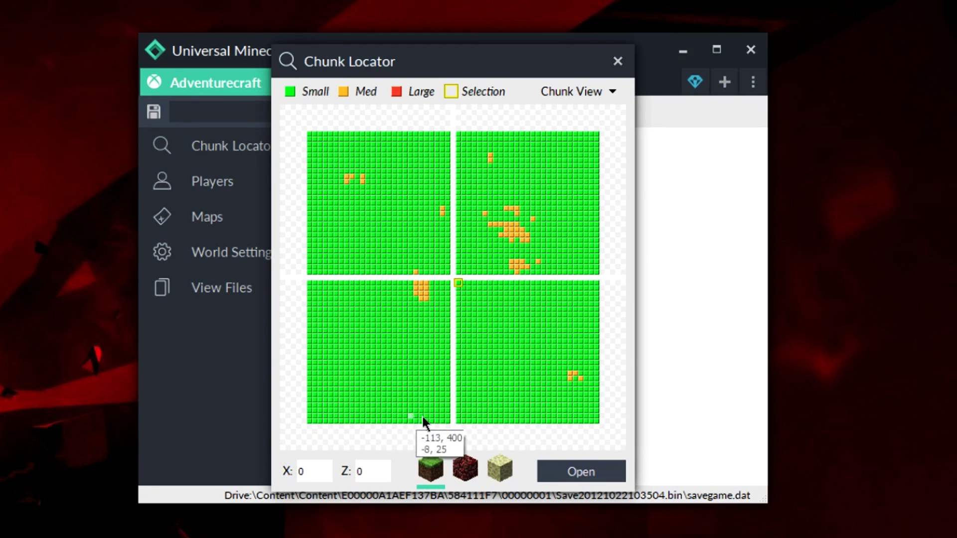
pyautogui.click(581, 92)
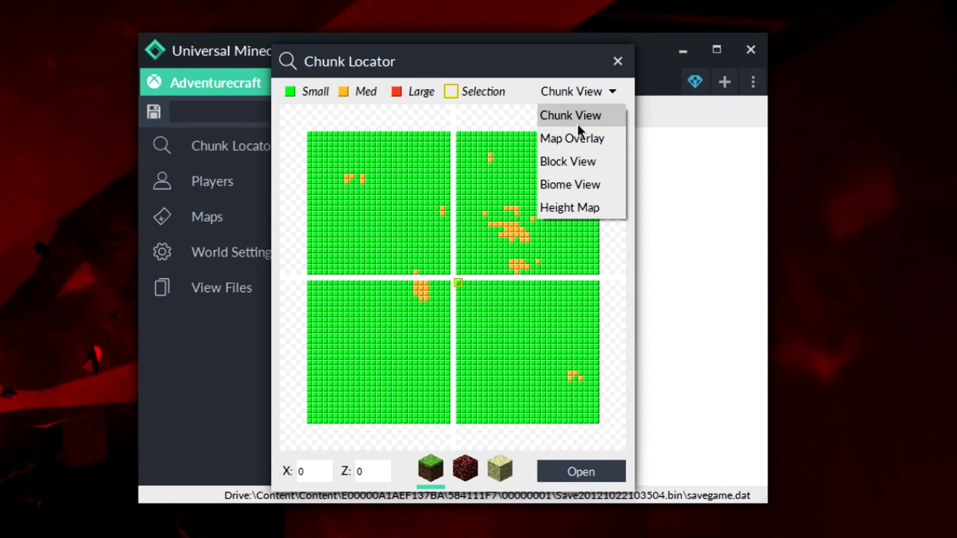
pyautogui.click(586, 140)
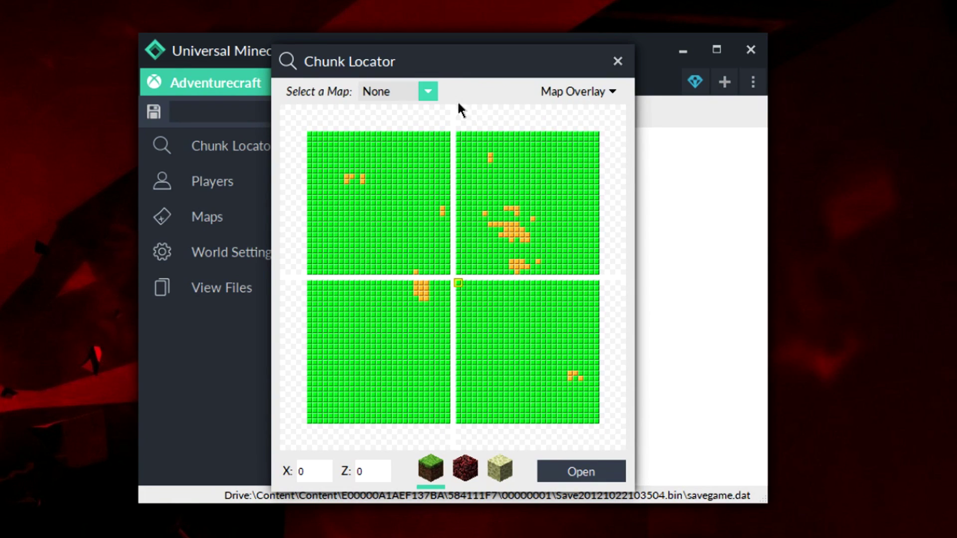
pyautogui.click(428, 91)
pyautogui.click(391, 127)
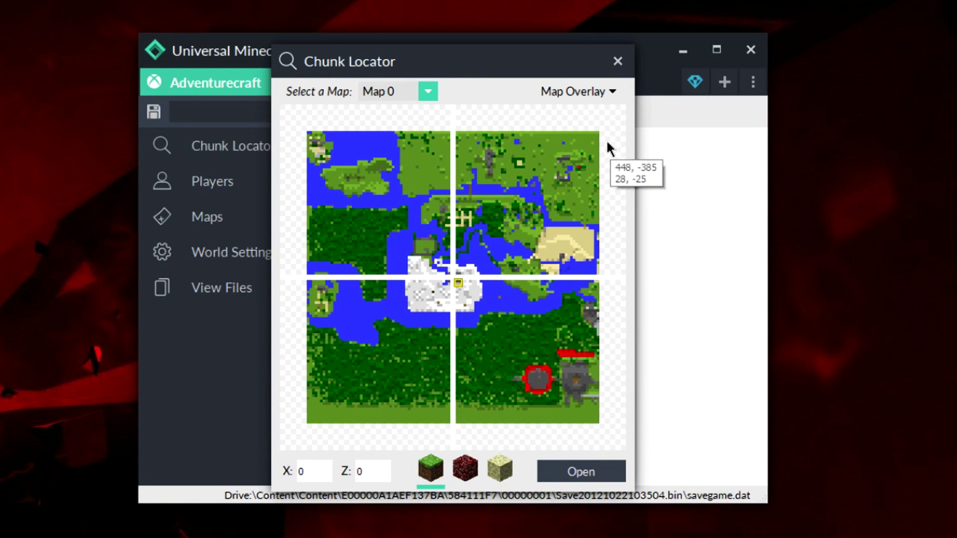
# Step: Switch the Chunk Locator to Block View and scan the world to render it
pyautogui.click(584, 93)
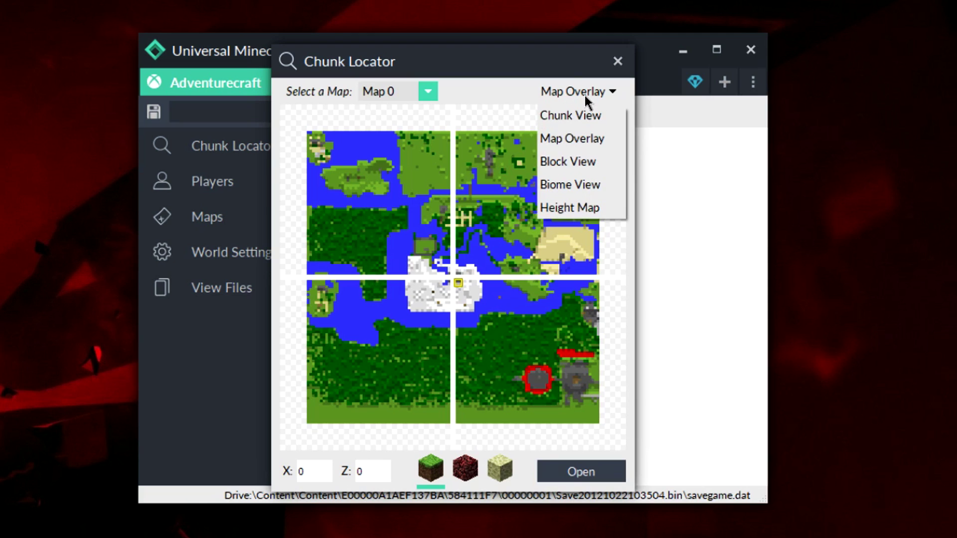
pyautogui.click(576, 159)
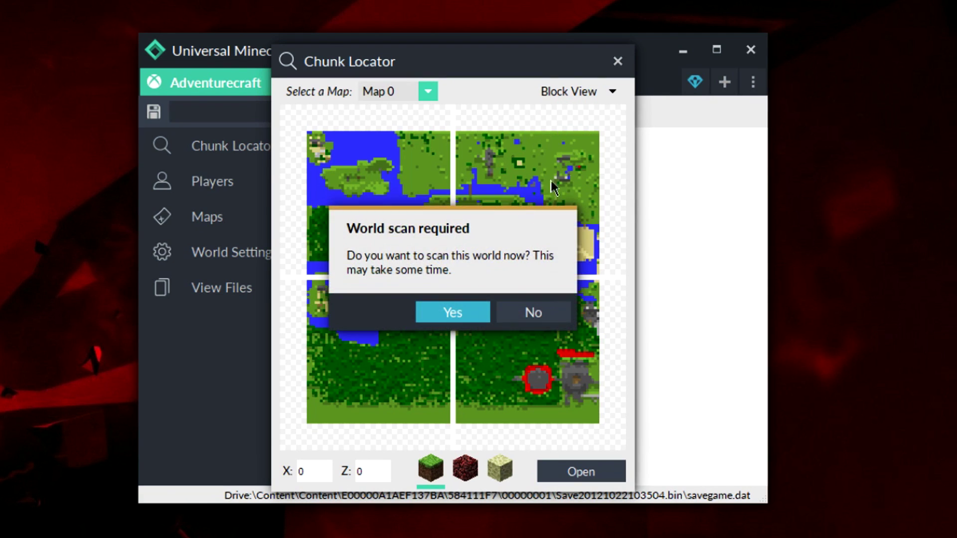
pyautogui.click(450, 312)
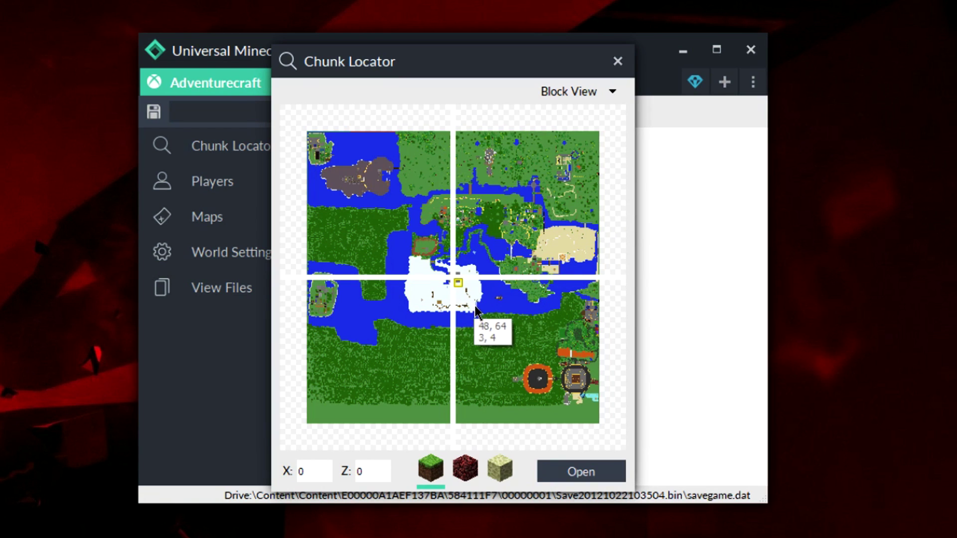
# Step: Compare the Map 0 overlay with the scanned world and display the Height Map in the Chunk Locator
pyautogui.click(600, 89)
pyautogui.click(574, 132)
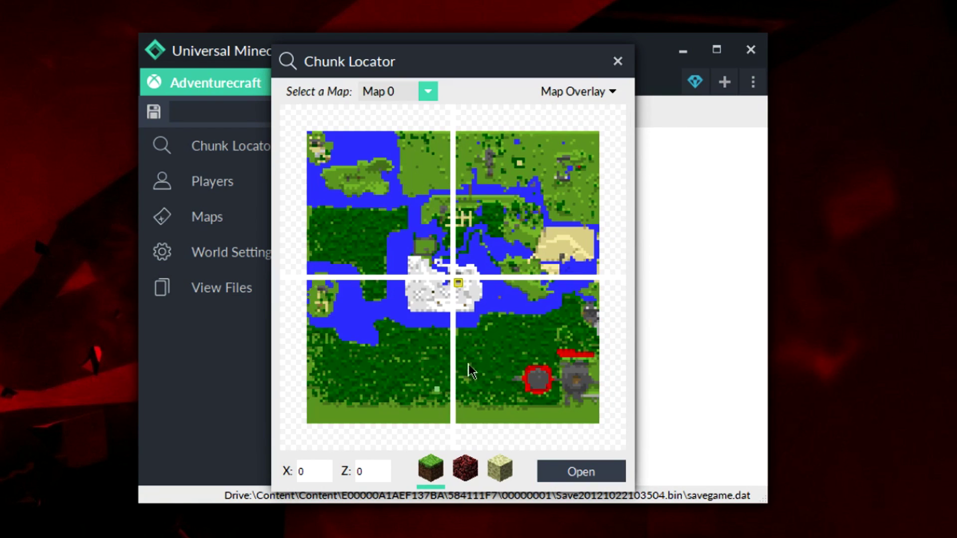
pyautogui.click(576, 92)
pyautogui.click(575, 191)
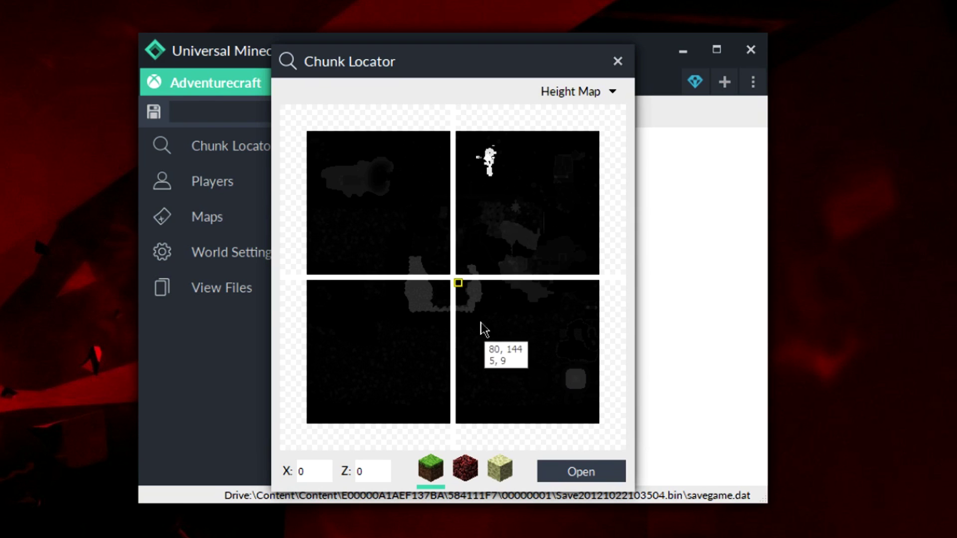
# Step: Close the Chunk Locator and review the platforms and file types available for opening another world
pyautogui.press('Escape')
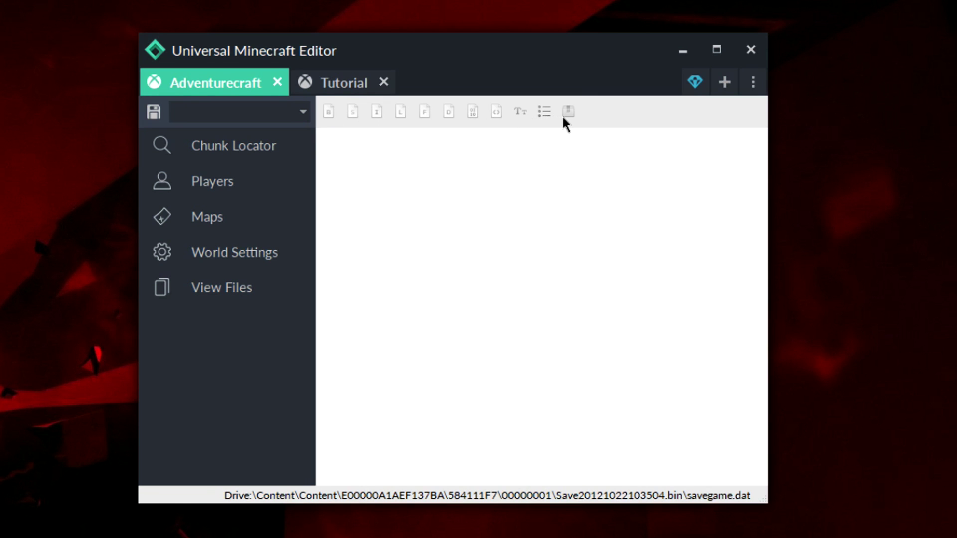
pyautogui.click(721, 93)
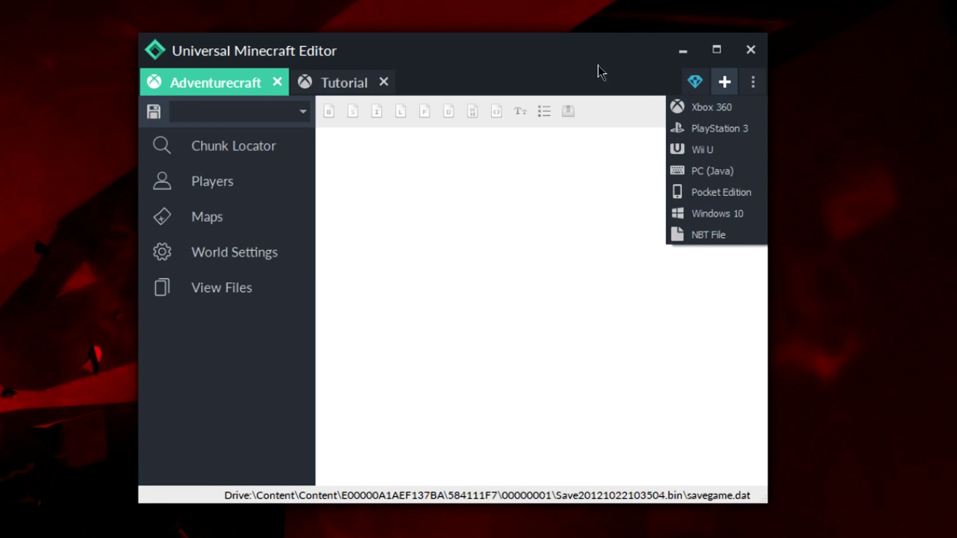
pyautogui.click(623, 79)
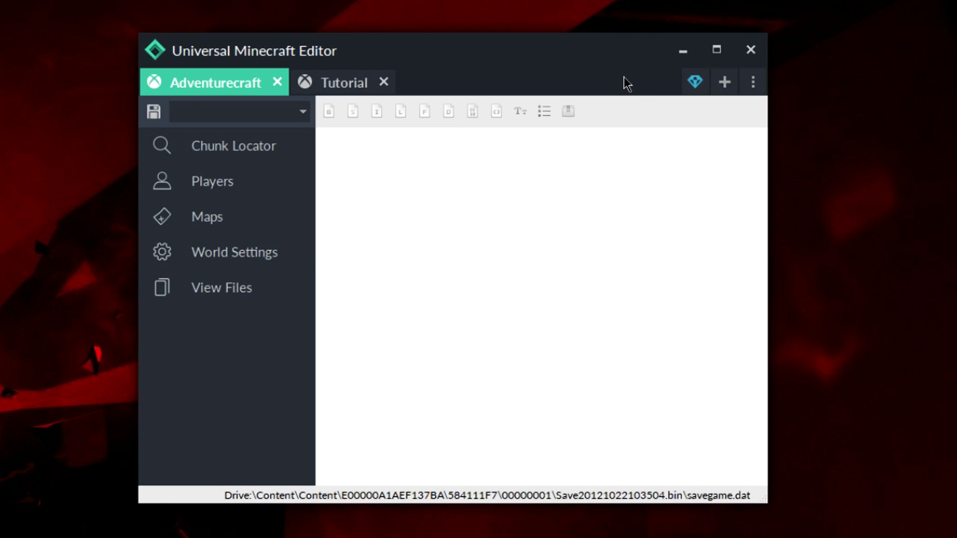
# Step: Switch between the Adventurecraft and Tutorial worlds, expanding Players in Tutorial and Maps in Adventurecraft
pyautogui.click(331, 89)
pyautogui.click(226, 83)
pyautogui.click(353, 81)
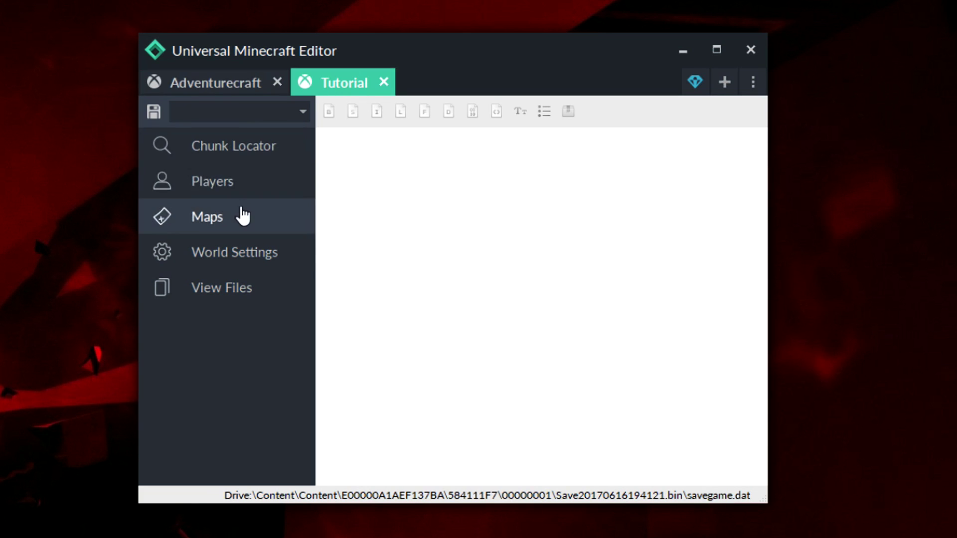
pyautogui.click(223, 192)
pyautogui.click(223, 79)
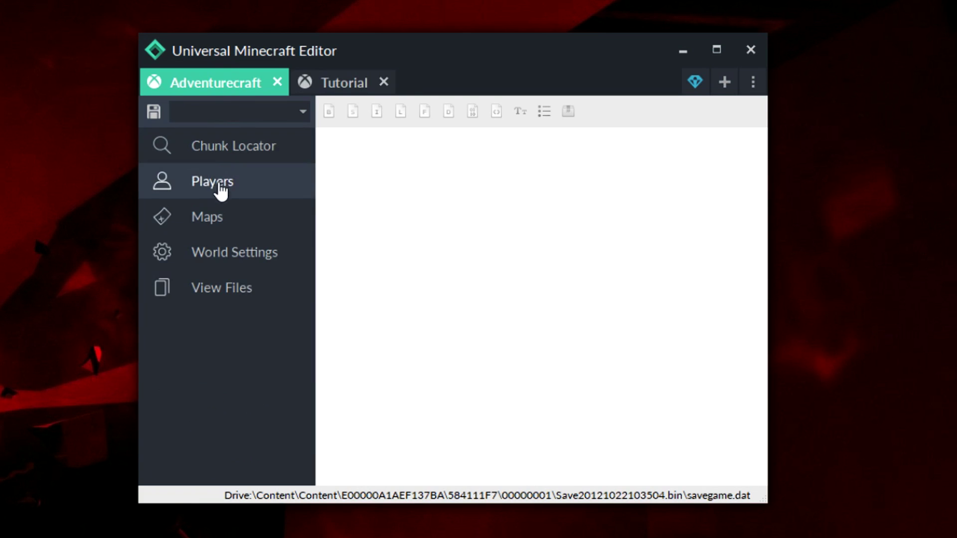
pyautogui.click(218, 219)
pyautogui.click(347, 86)
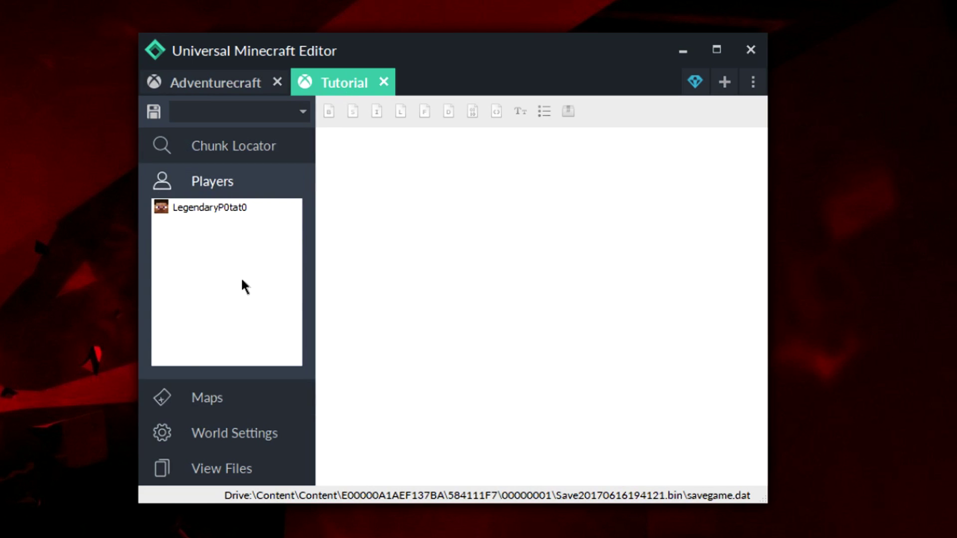
pyautogui.click(214, 80)
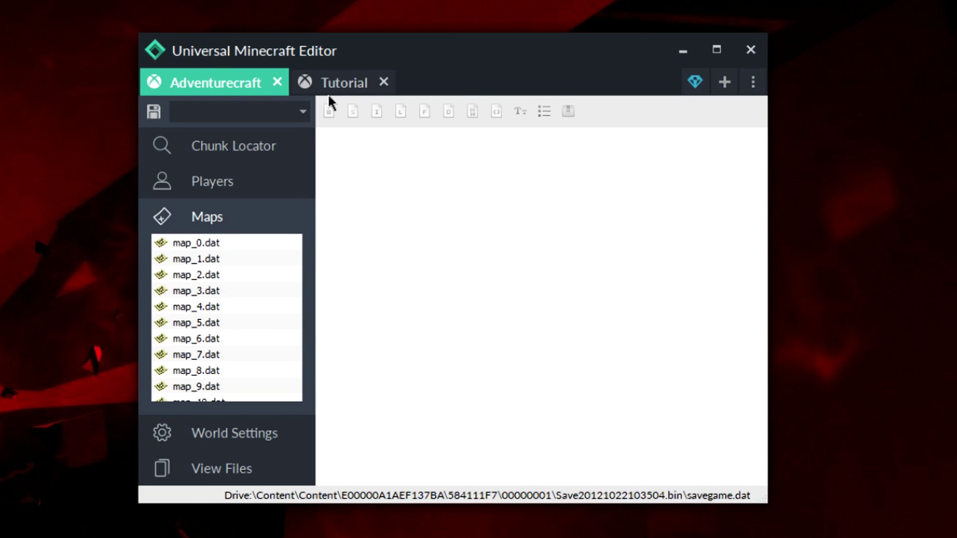
# Step: Open the Xbox 360 world Mod Testing alongside the worlds already open
pyautogui.click(725, 82)
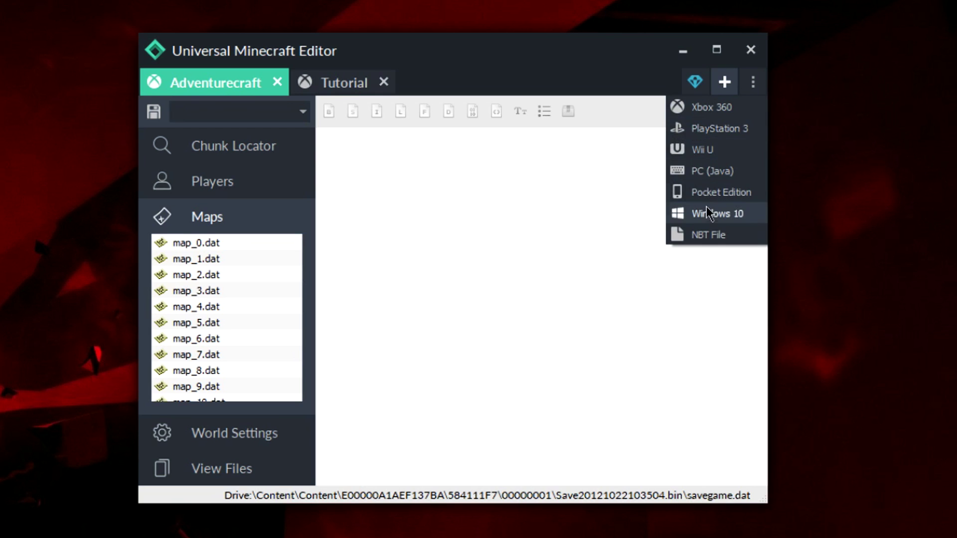
pyautogui.click(697, 107)
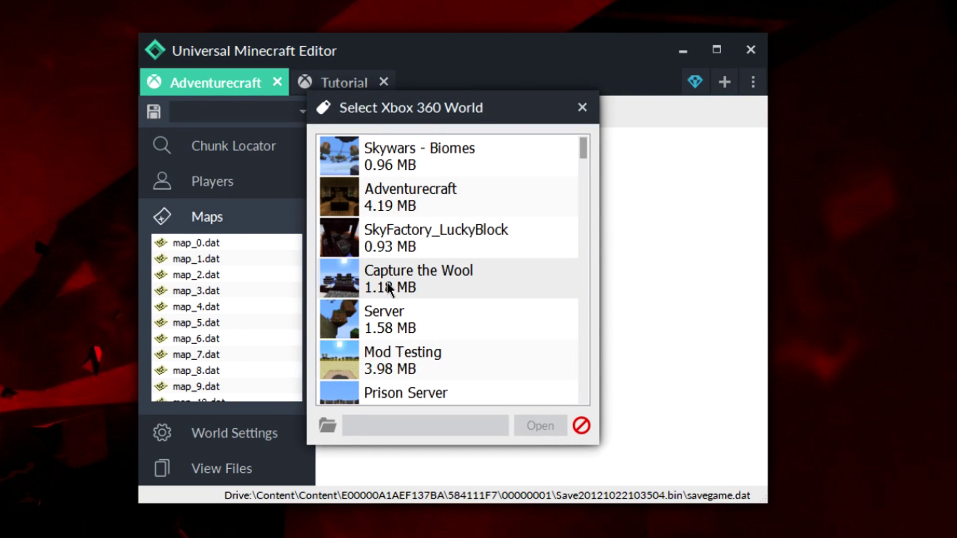
pyautogui.doubleClick(421, 352)
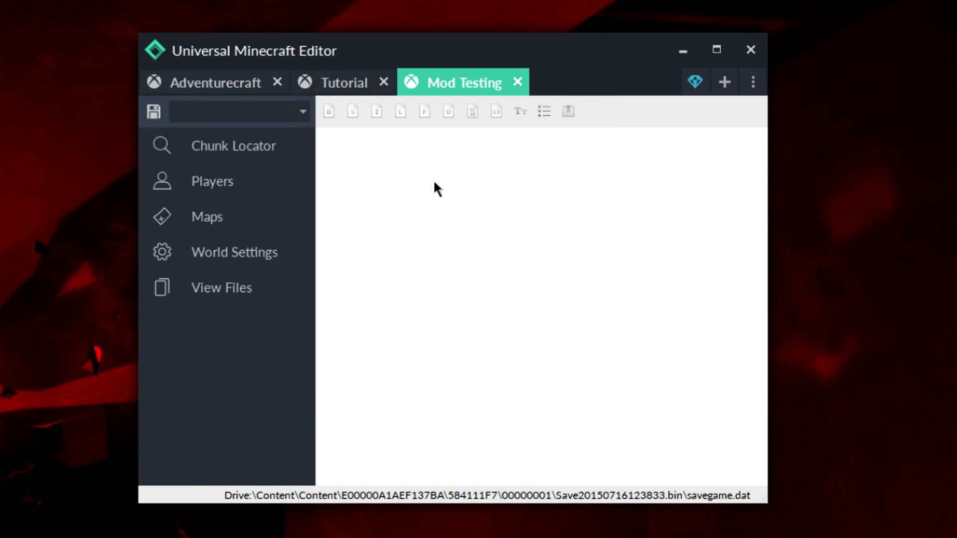
# Step: Switch through the Tutorial, Adventurecraft and Mod Testing worlds and return to Adventurecraft with its Maps list collapsed
pyautogui.click(381, 88)
pyautogui.click(222, 89)
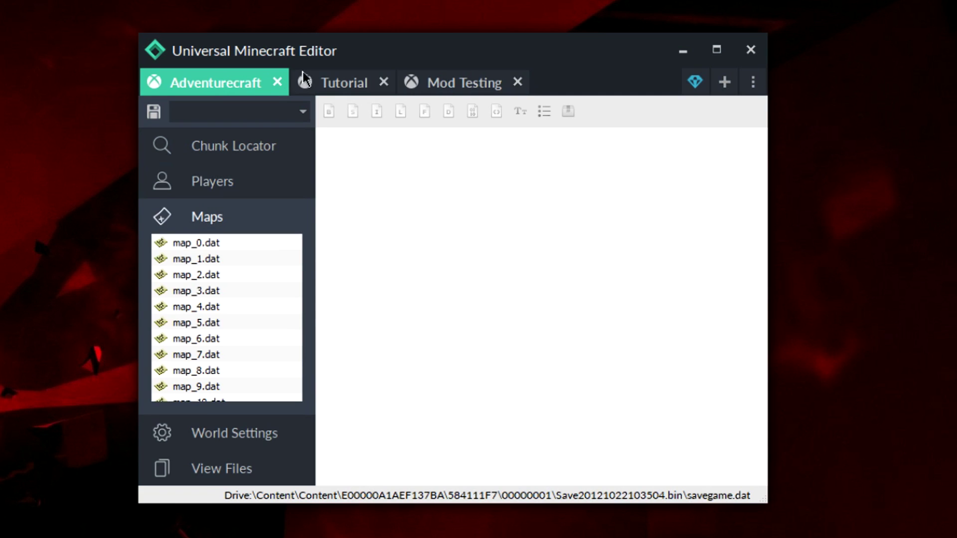
pyautogui.click(448, 86)
pyautogui.click(236, 80)
pyautogui.click(235, 75)
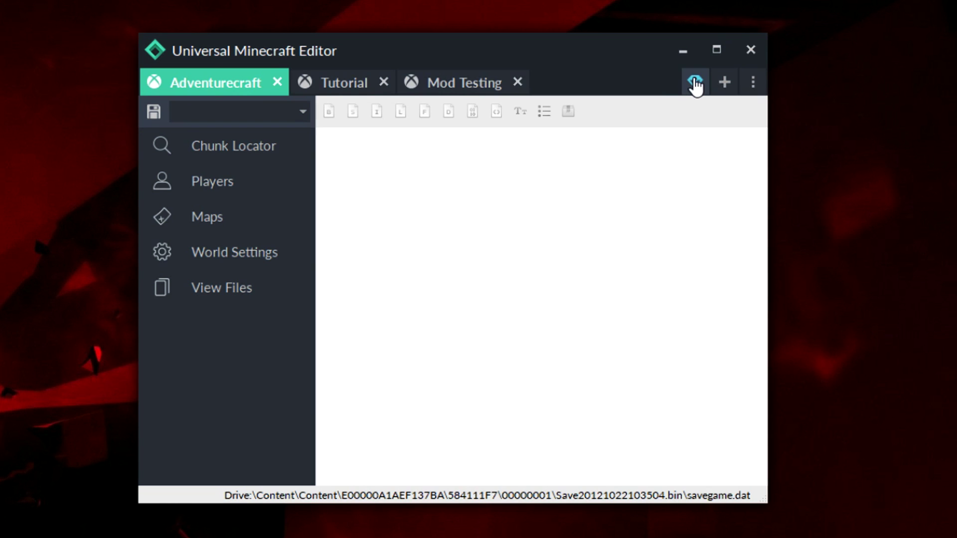
# Step: View the Specialty Mods window, close it, and show the editor's additional save, extract and replace options
pyautogui.click(695, 82)
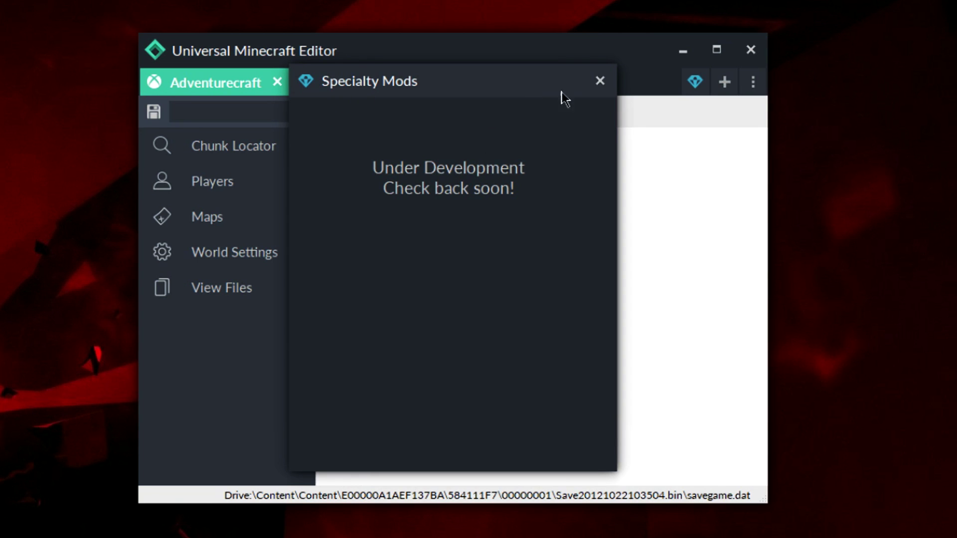
pyautogui.click(600, 81)
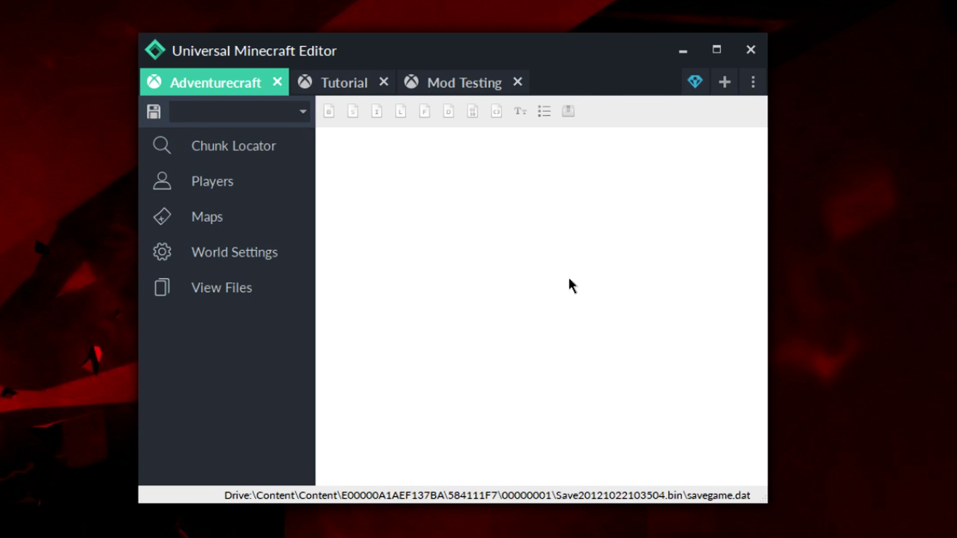
pyautogui.click(753, 89)
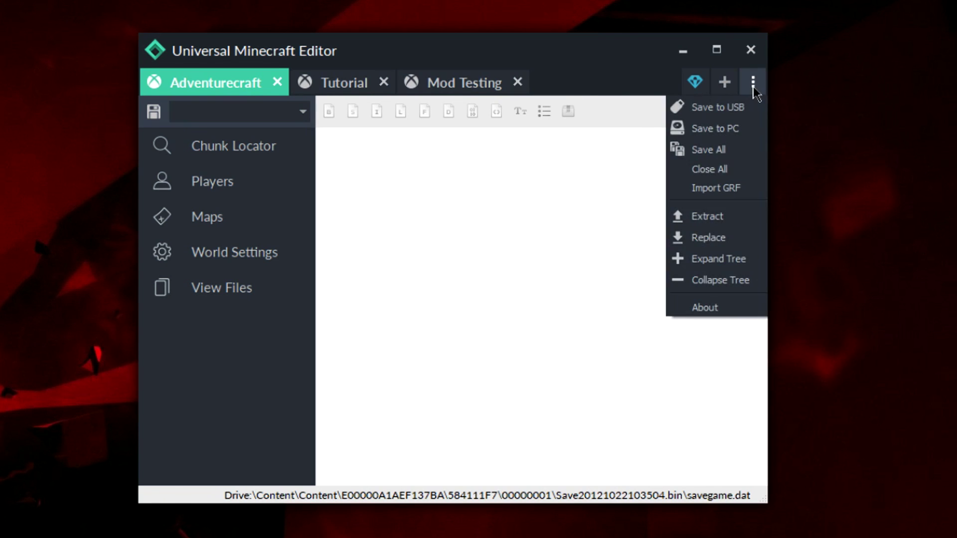